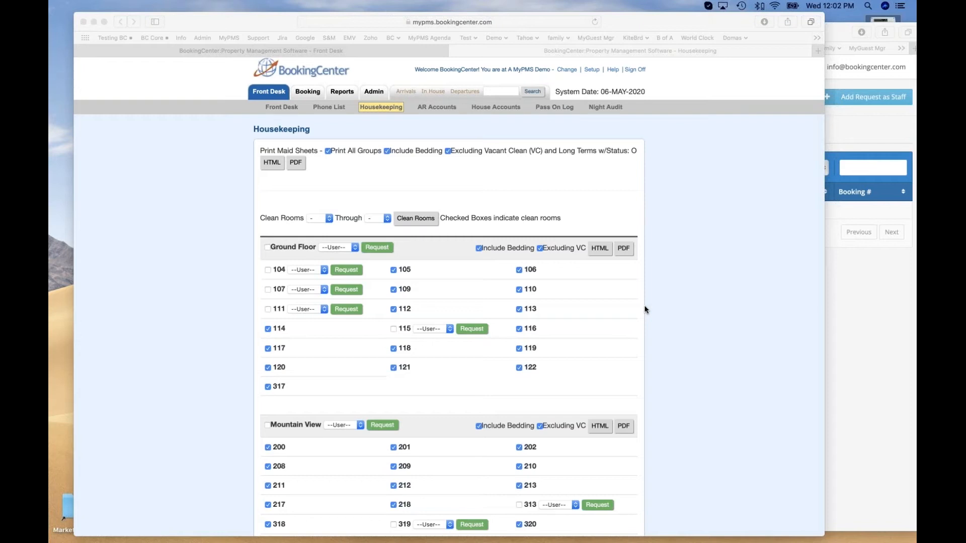
# Review the housekeeping room list for the Ground Floor, Mountain View and Main Building groups, noting which rooms need cleaning.
pyautogui.click(709, 330)
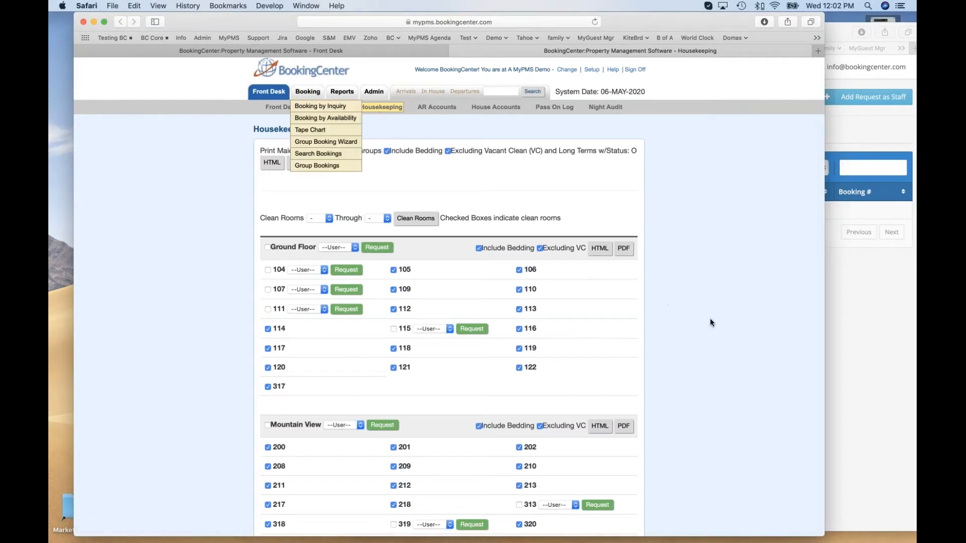
pyautogui.scroll(-3, 704, 315)
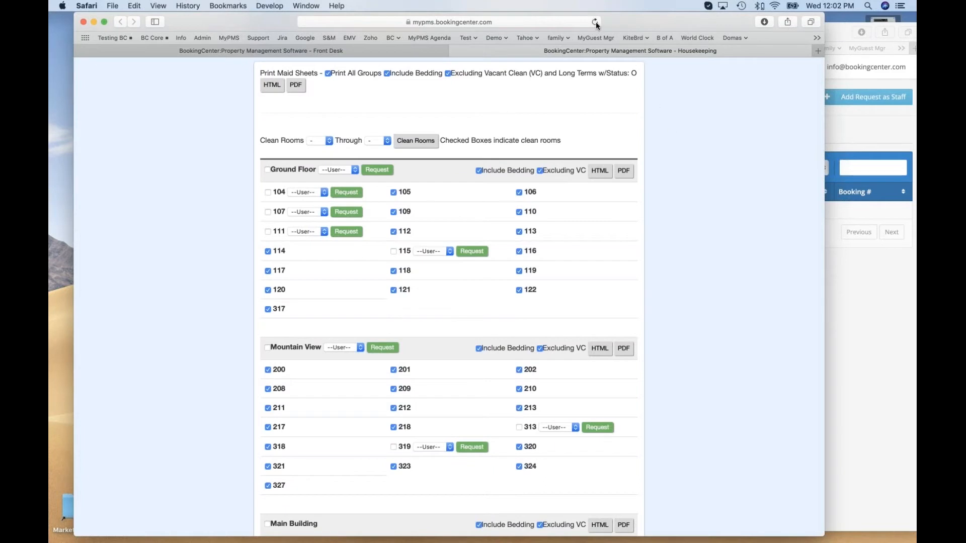
pyautogui.scroll(-5, 539, 307)
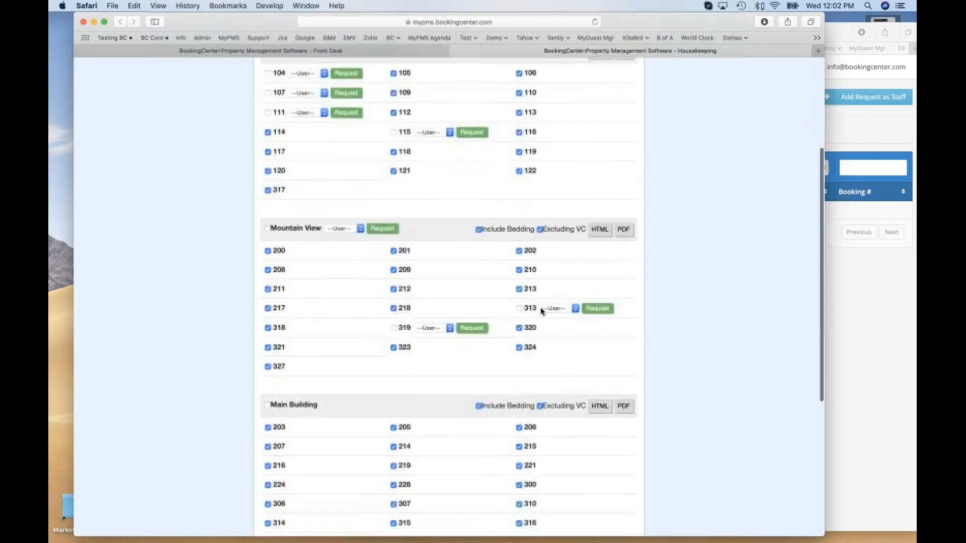
pyautogui.scroll(-2, 542, 309)
pyautogui.scroll(7, 536, 321)
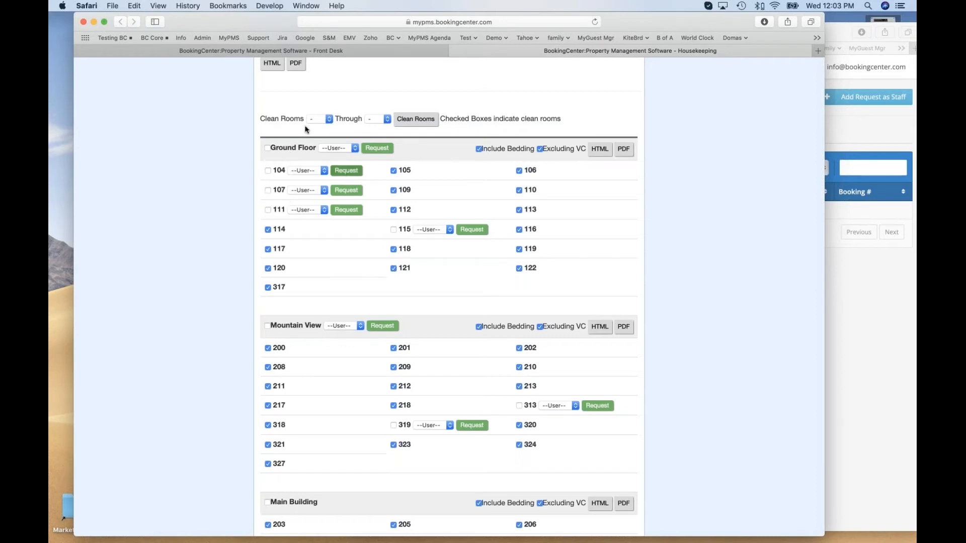
pyautogui.moveTo(272, 147); pyautogui.dragTo(316, 151)
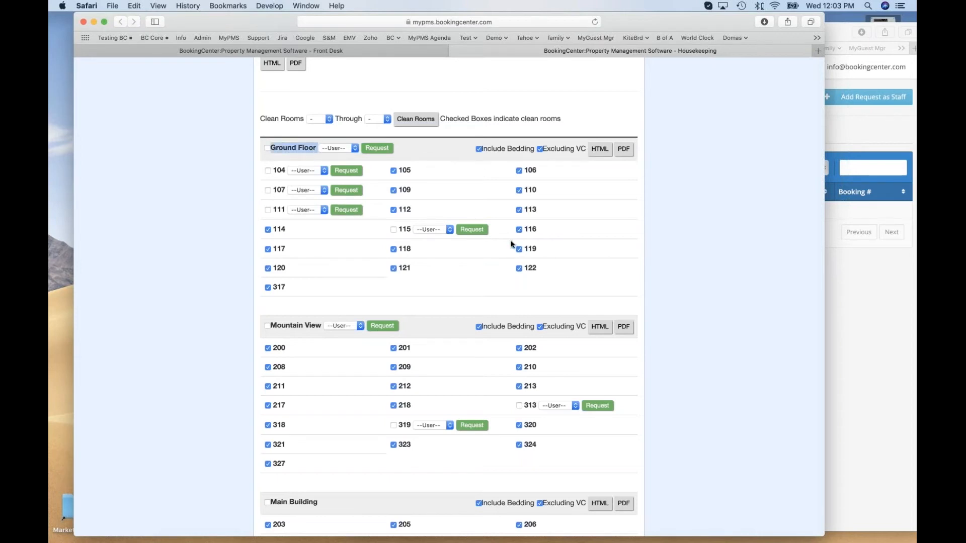
pyautogui.click(302, 152)
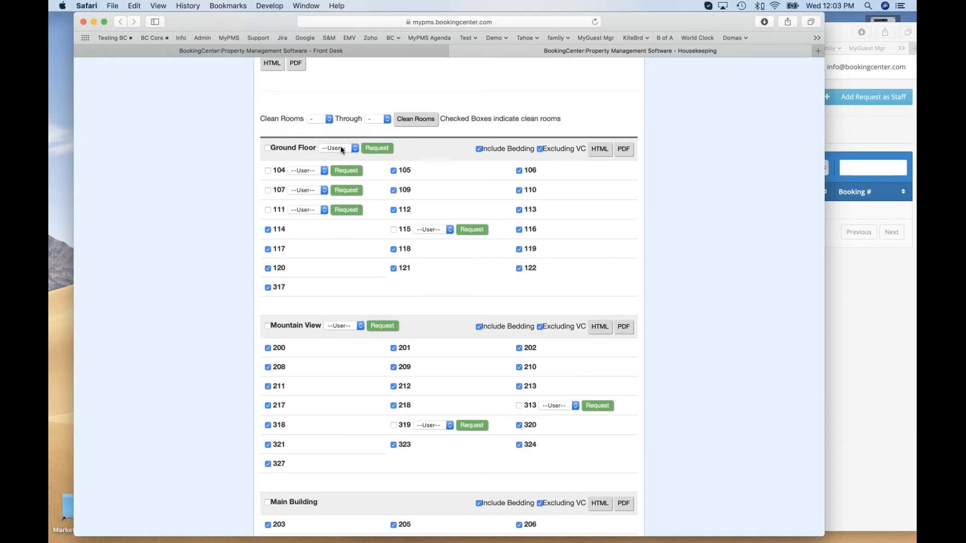
# Assign all uncleaned Ground Floor rooms to BCHousekeeping and submit the group cleaning request, dismissing the confirmation.
pyautogui.click(342, 149)
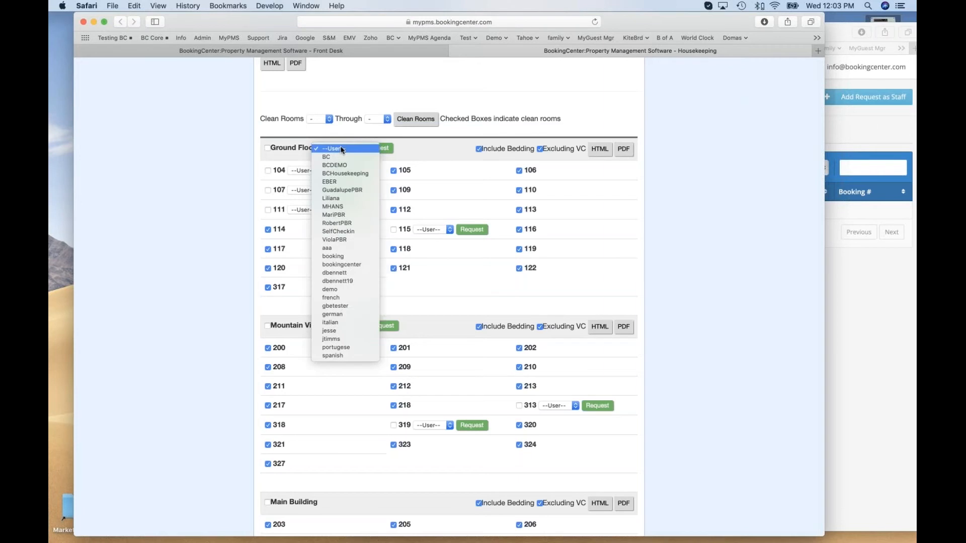
pyautogui.click(345, 173)
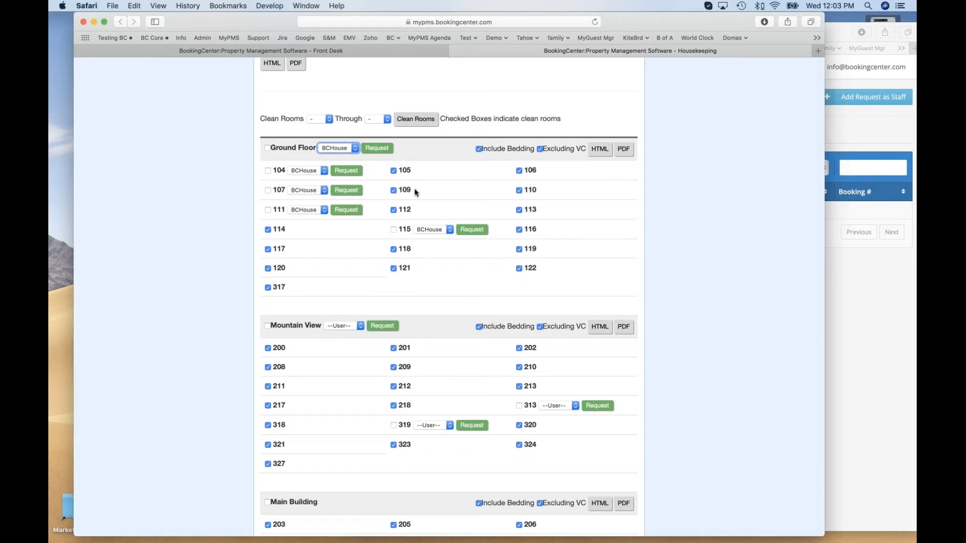
pyautogui.click(382, 149)
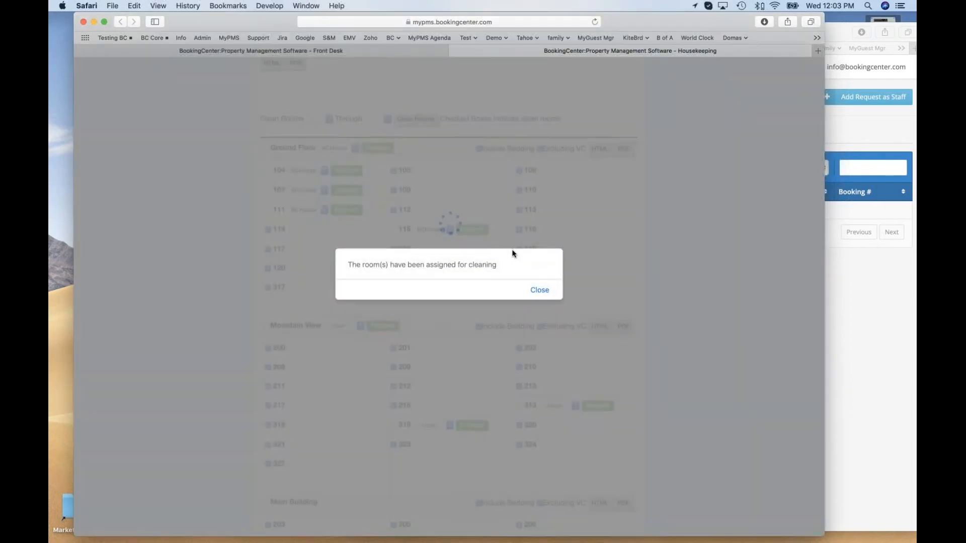
pyautogui.moveTo(353, 265); pyautogui.dragTo(497, 266)
pyautogui.click(539, 291)
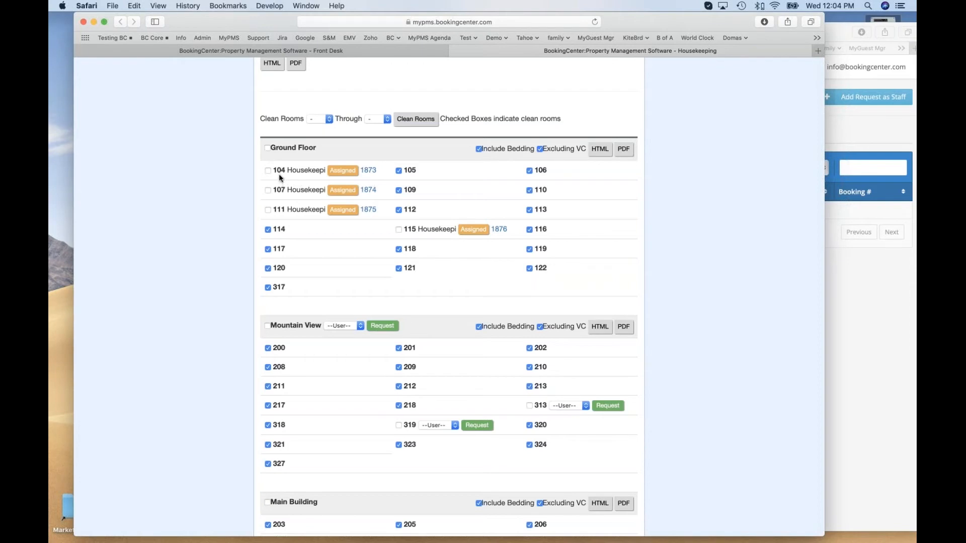
# Open the room 104 cleaning request and review its guest against the in-house list, along with the staff available for assignment.
pyautogui.click(368, 170)
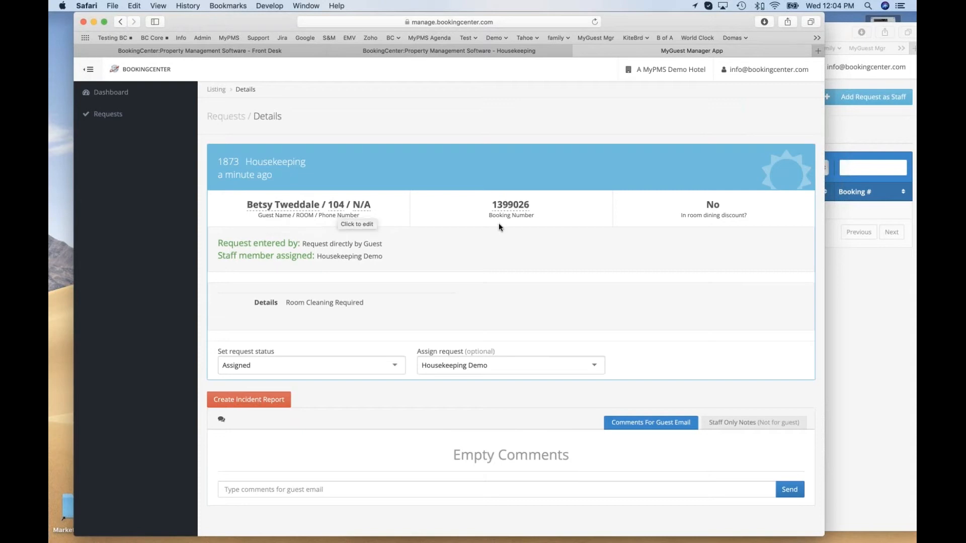
pyautogui.click(267, 51)
pyautogui.moveTo(433, 93)
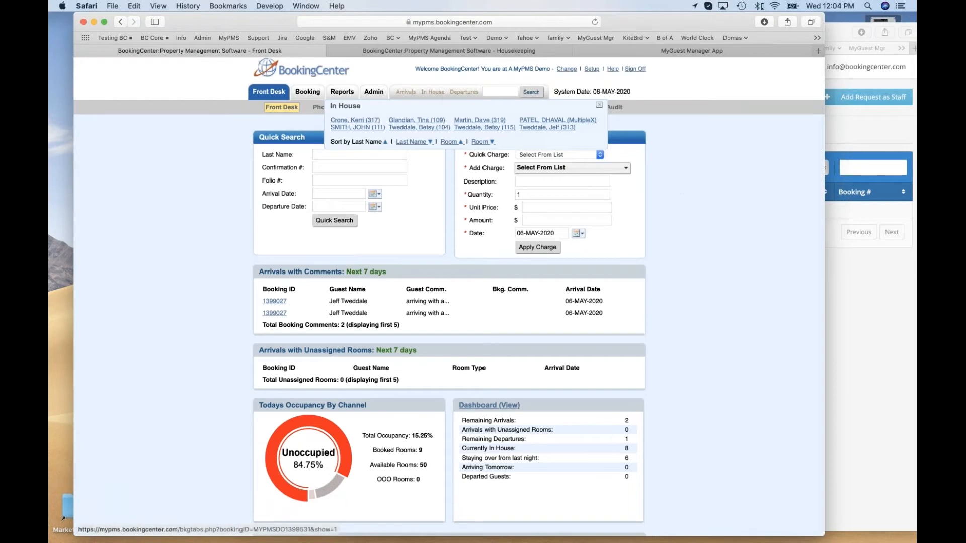
pyautogui.click(431, 93)
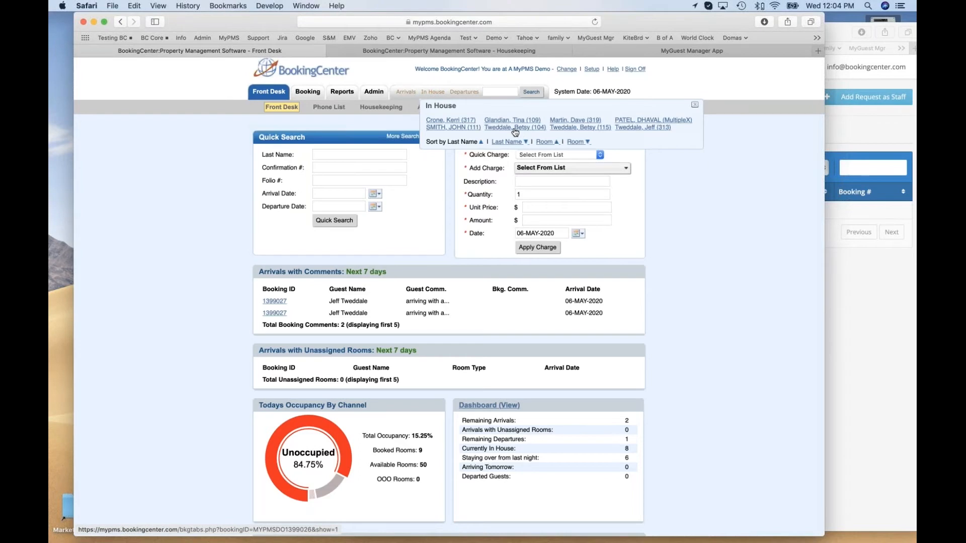
pyautogui.click(531, 52)
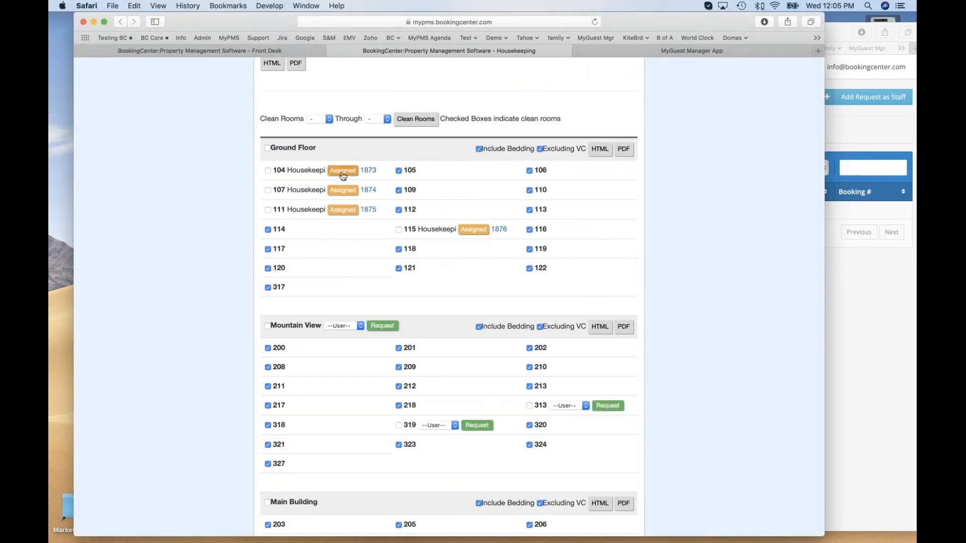
pyautogui.click(683, 53)
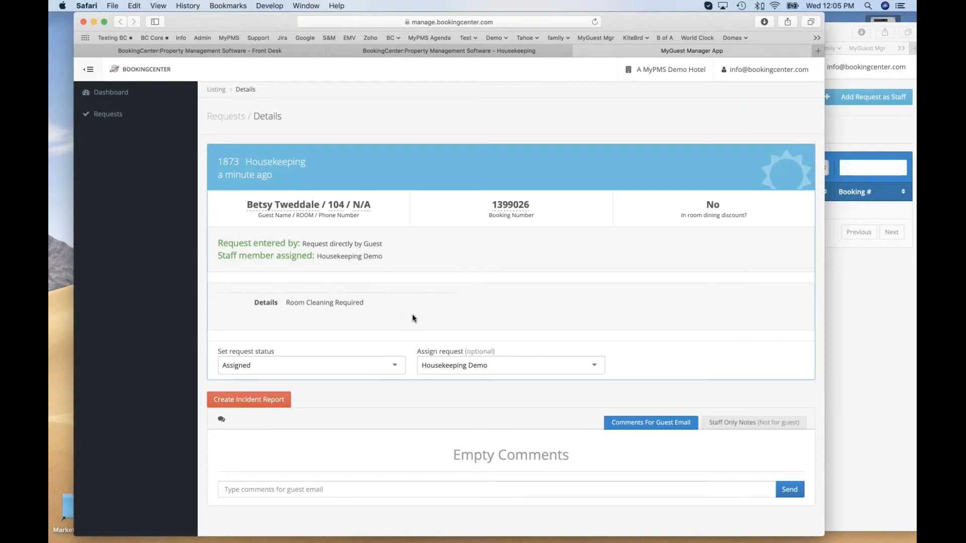
pyautogui.click(456, 366)
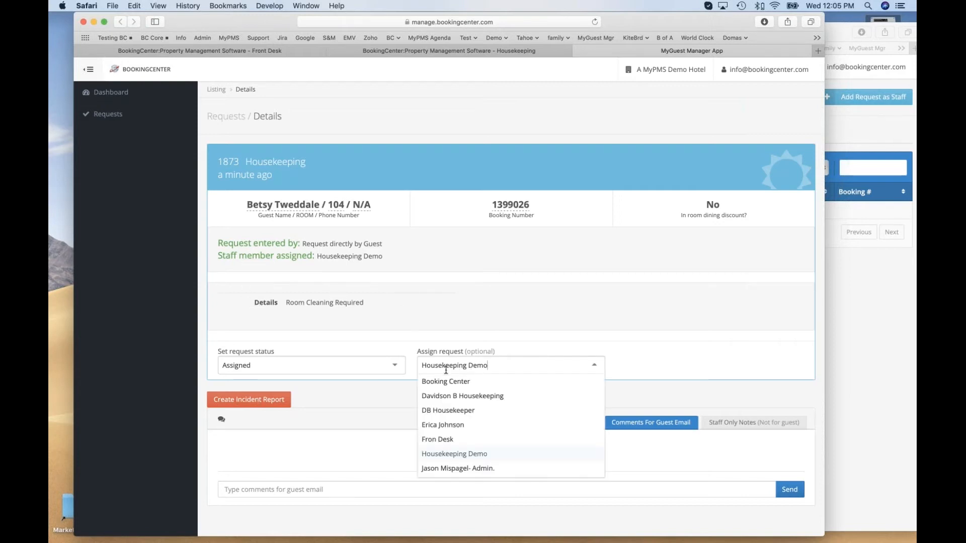
pyautogui.click(557, 323)
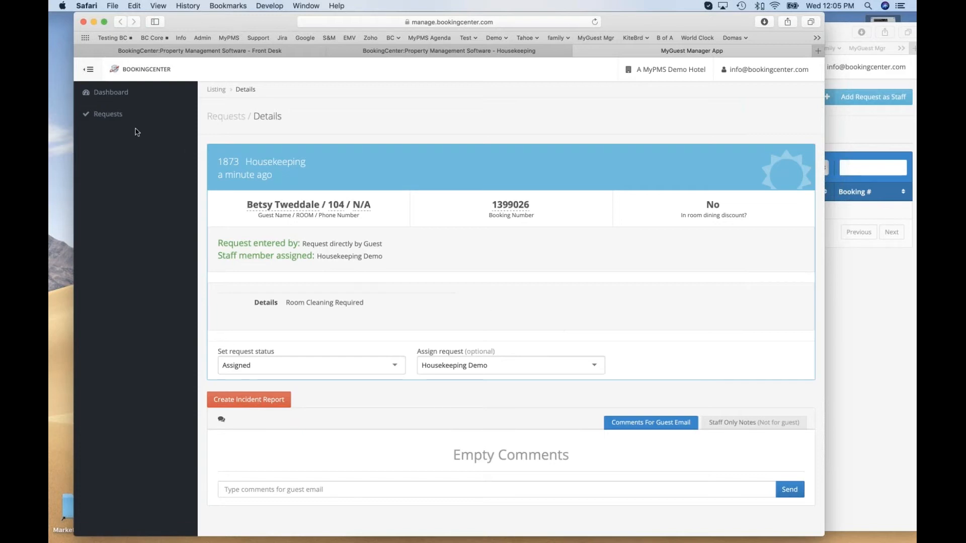
# Open the room 104 request from the list of open requests and set its status to Processing.
pyautogui.click(108, 113)
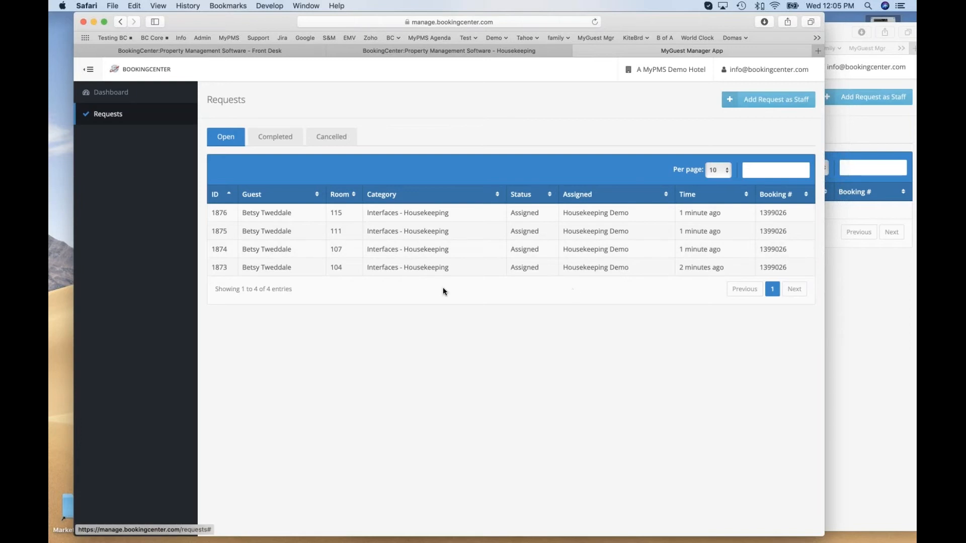
pyautogui.click(397, 272)
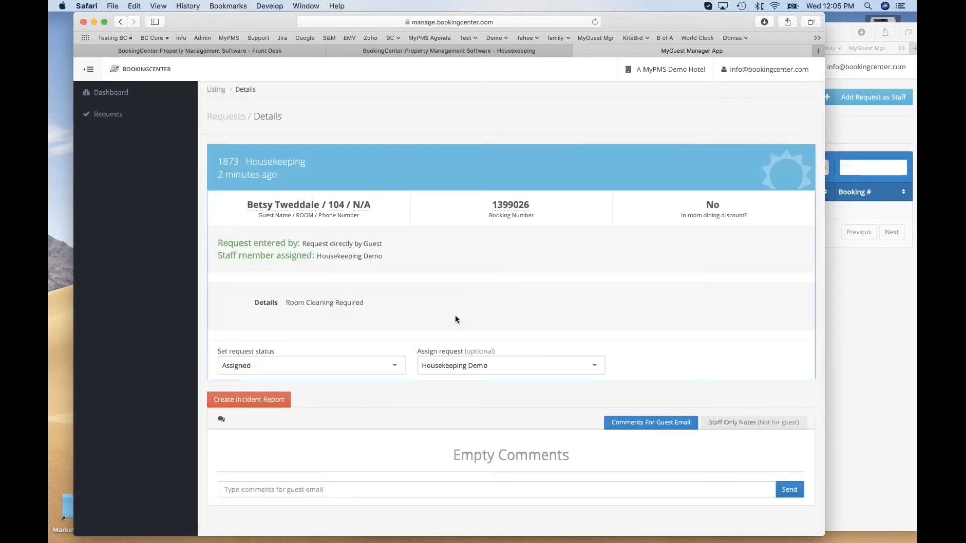
pyautogui.click(392, 369)
pyautogui.click(405, 332)
pyautogui.click(394, 364)
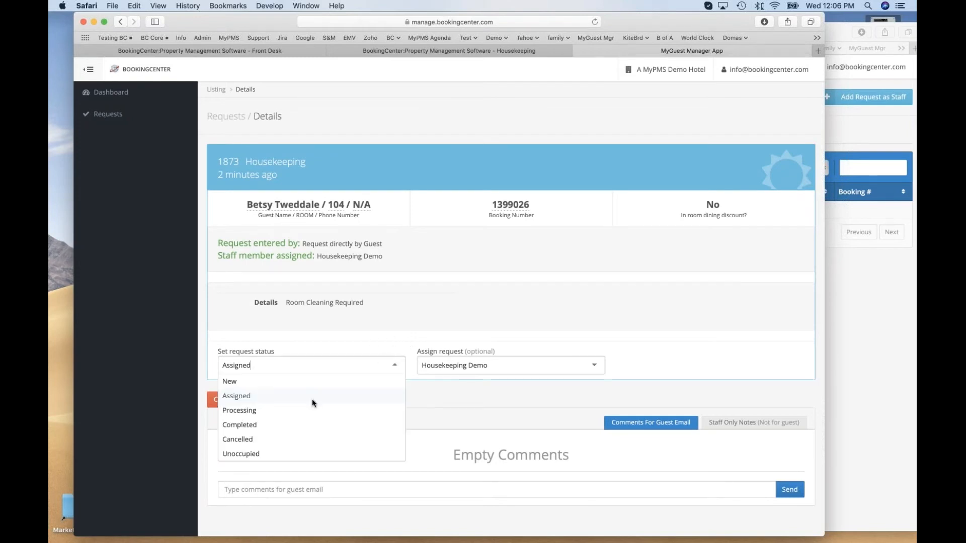
pyautogui.click(289, 412)
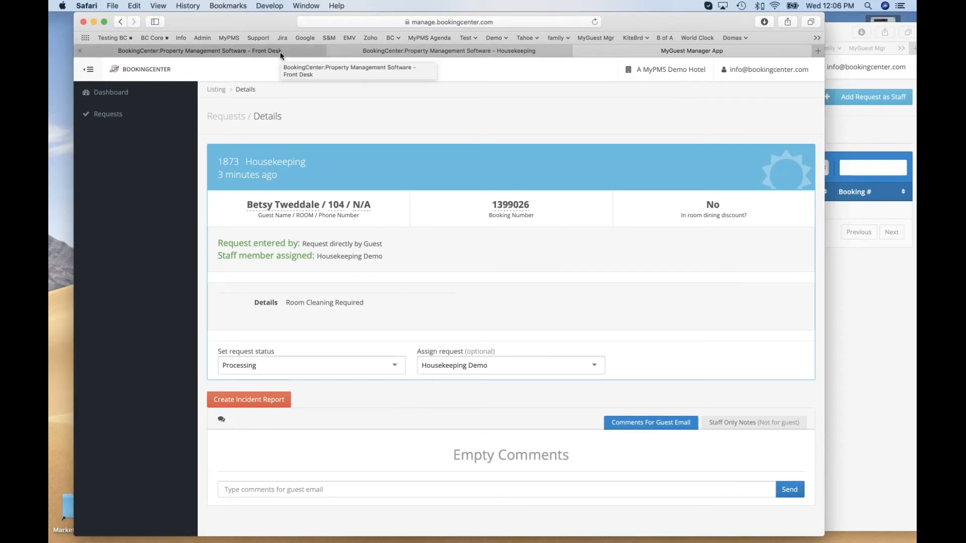
# Reassign the room 104 request to a different staff member and check the room on the Housekeeping page.
pyautogui.click(457, 372)
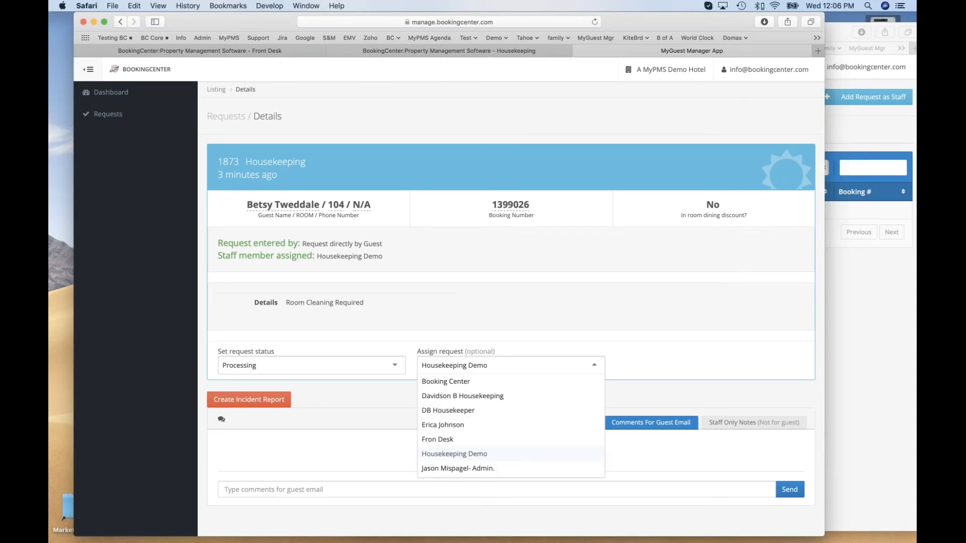
pyautogui.click(456, 426)
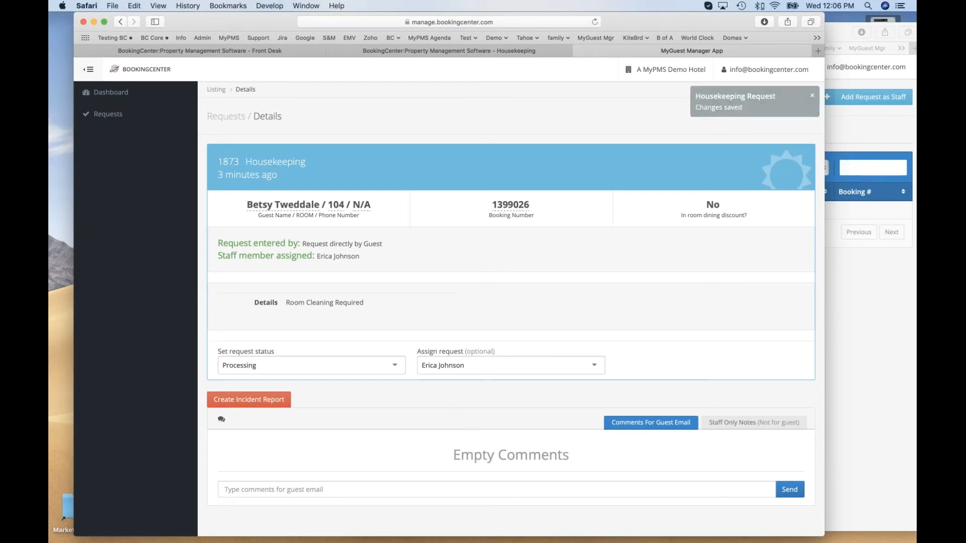
pyautogui.click(220, 53)
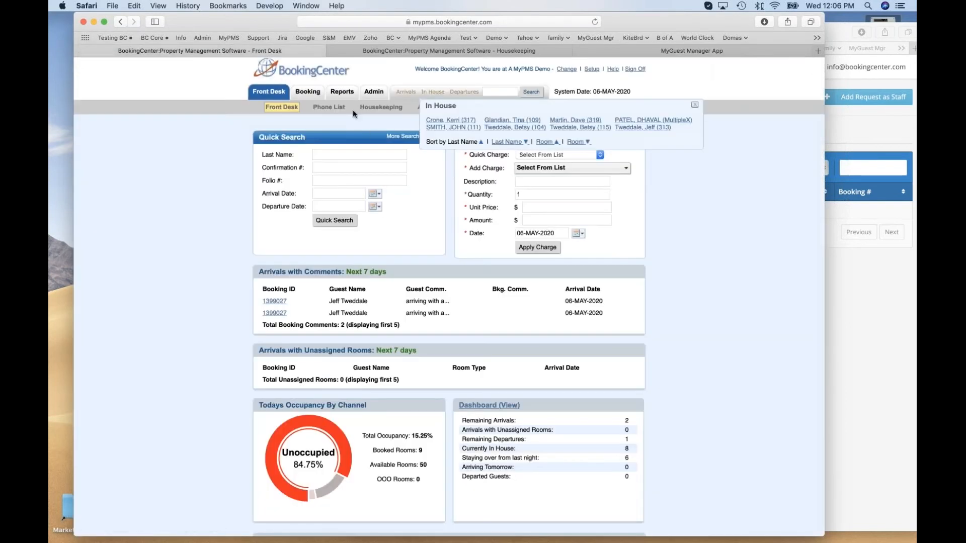
pyautogui.click(381, 106)
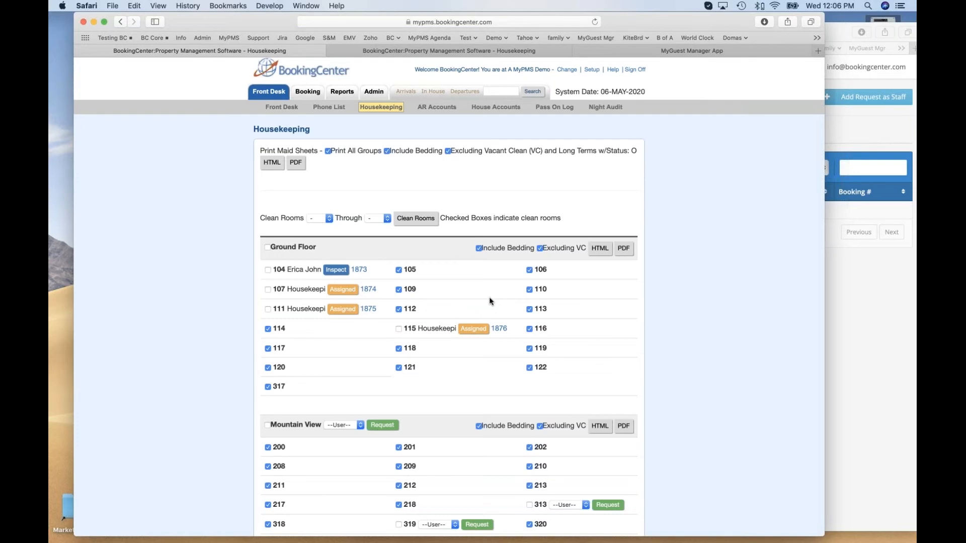
# Reopen the room 104 request from the open requests in MyGuest Manager and set its status to Completed.
pyautogui.click(690, 50)
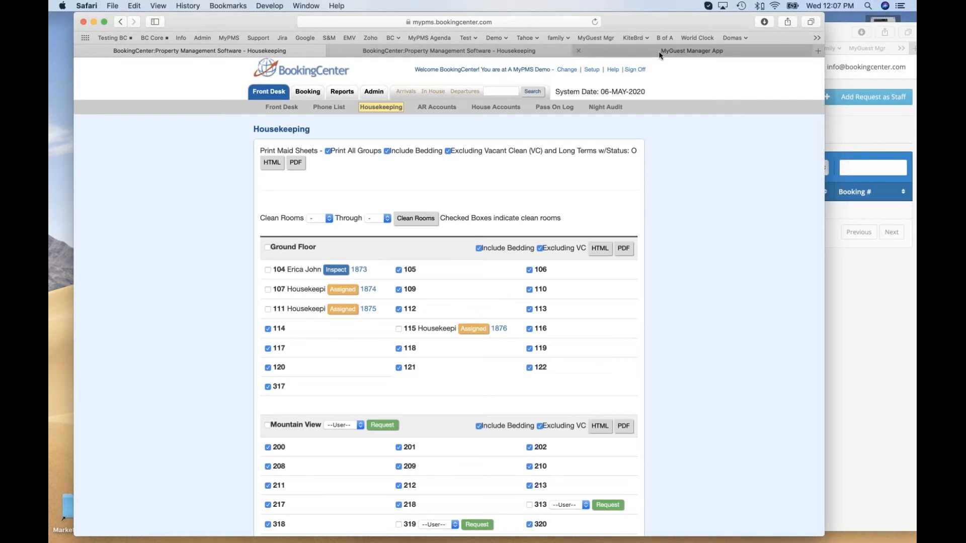
pyautogui.click(125, 116)
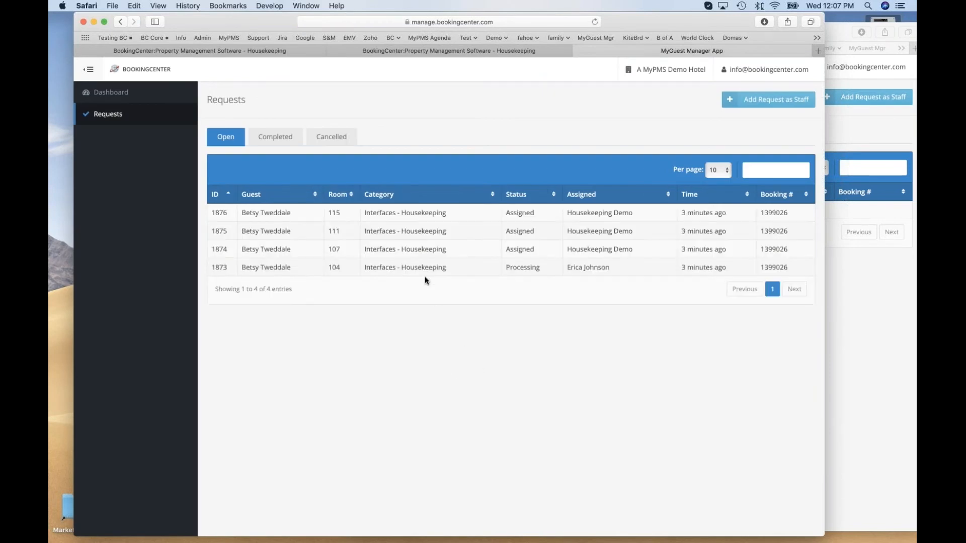
pyautogui.click(594, 270)
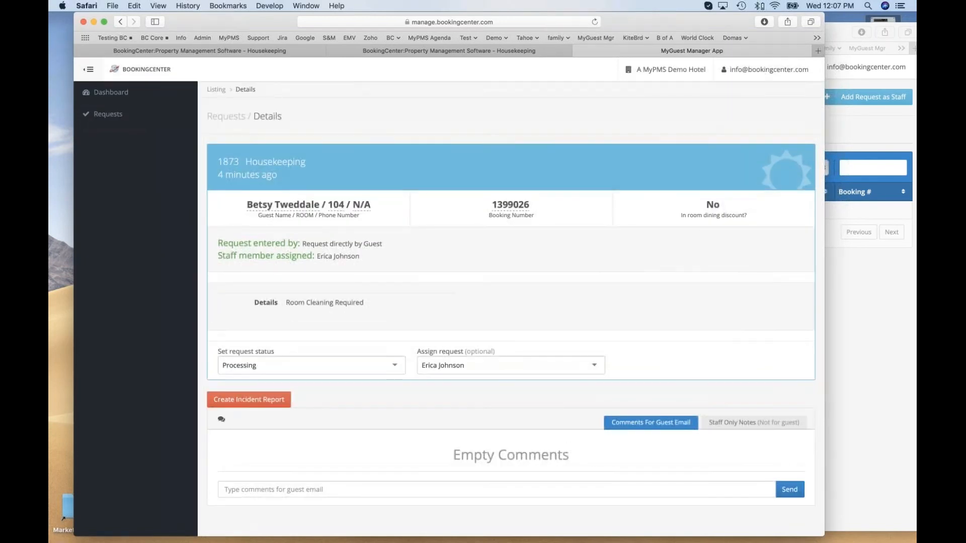
pyautogui.click(382, 366)
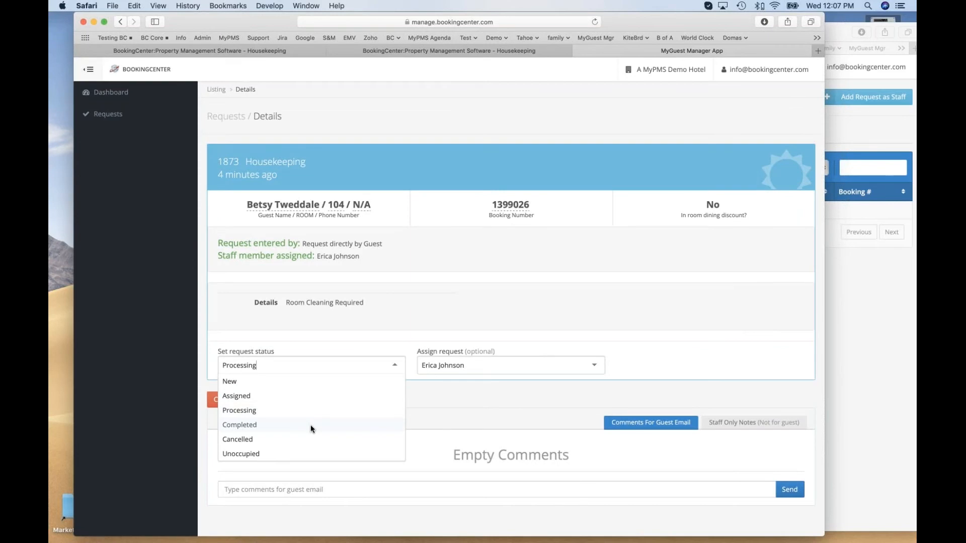
pyautogui.click(311, 425)
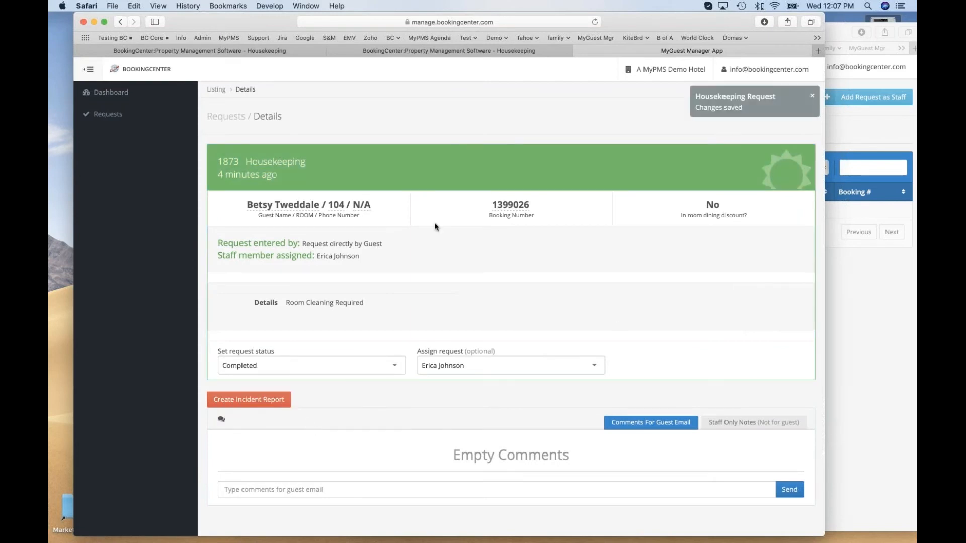
# Reload the BookingCenter Housekeeping page and check the cleaning state of rooms 104 and 107.
pyautogui.click(223, 51)
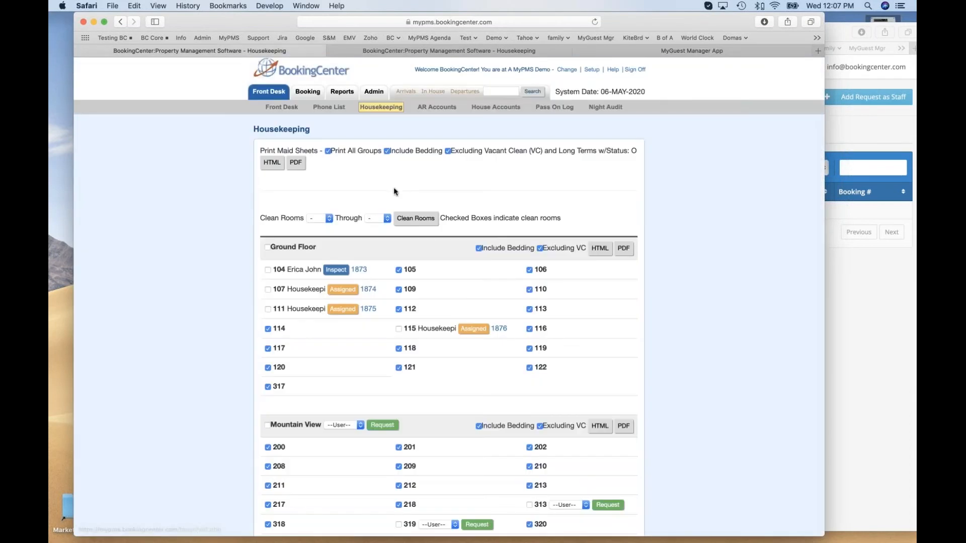
pyautogui.click(595, 22)
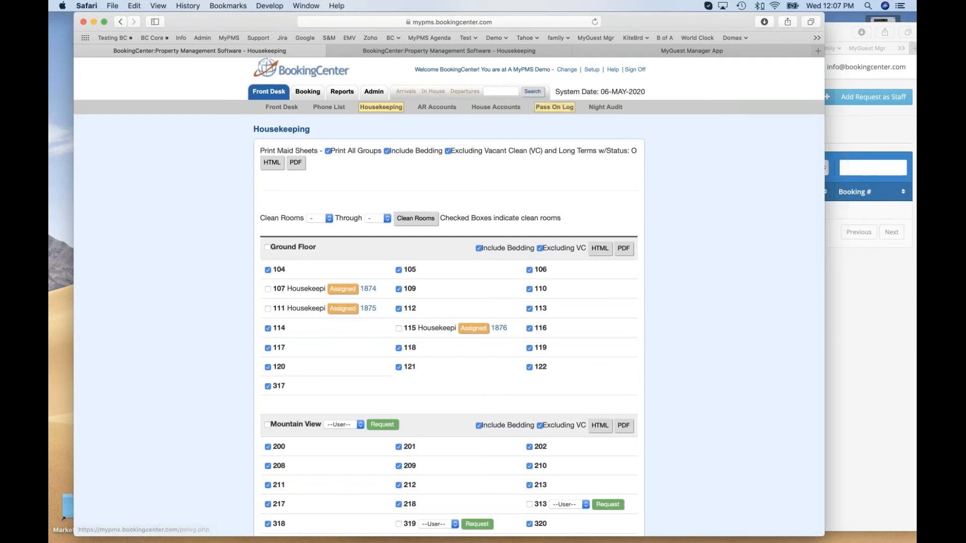
pyautogui.doubleClick(280, 290)
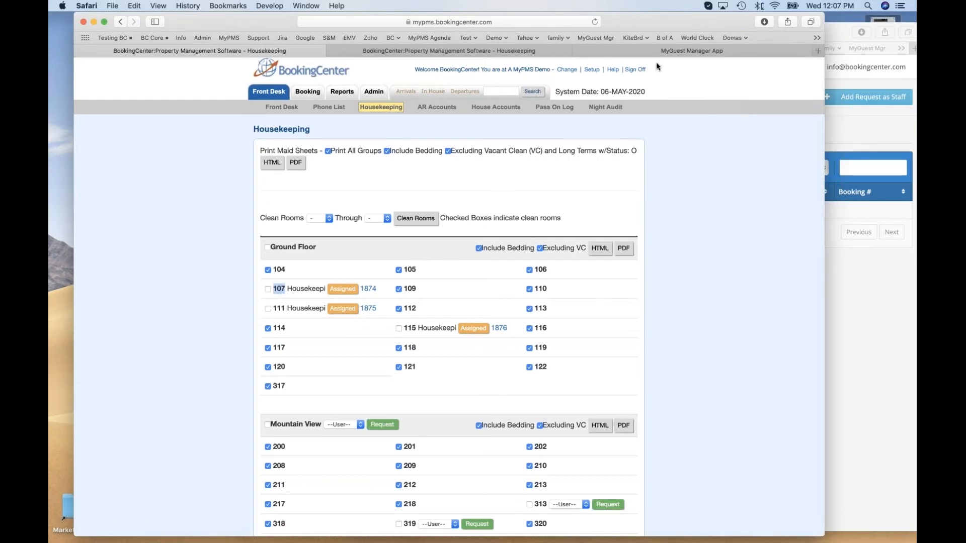
# Open the room 107 request in MyGuest Manager and add the staff-only note "Walked in and it looked terrible".
pyautogui.click(645, 51)
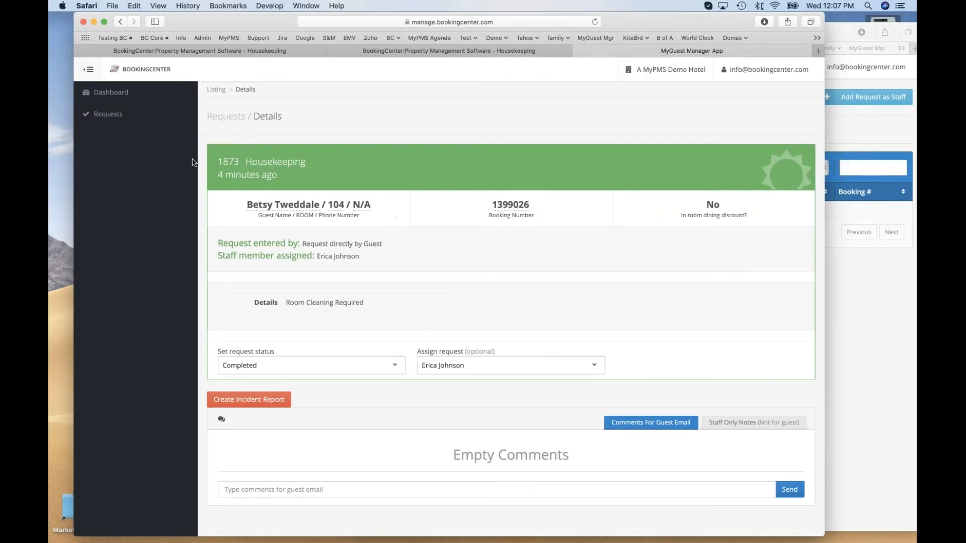
pyautogui.click(116, 115)
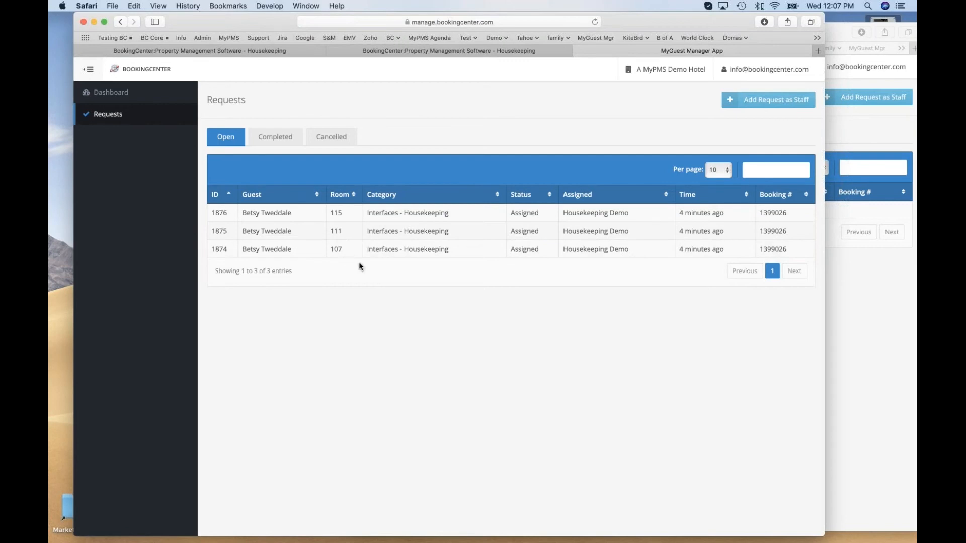
pyautogui.click(390, 250)
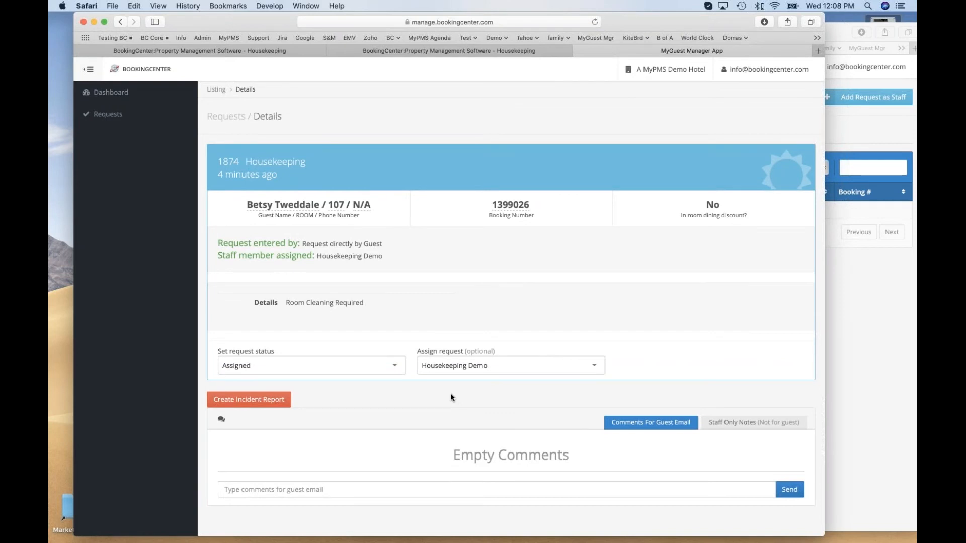
pyautogui.click(730, 422)
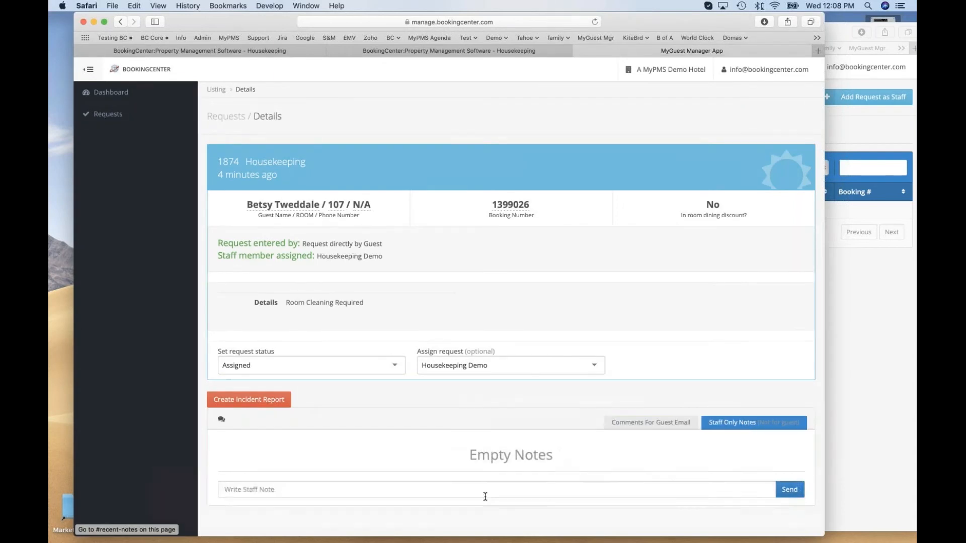
pyautogui.click(425, 490)
pyautogui.write('Walked in and it looked terrible')
pyautogui.click(791, 491)
pyautogui.click(749, 424)
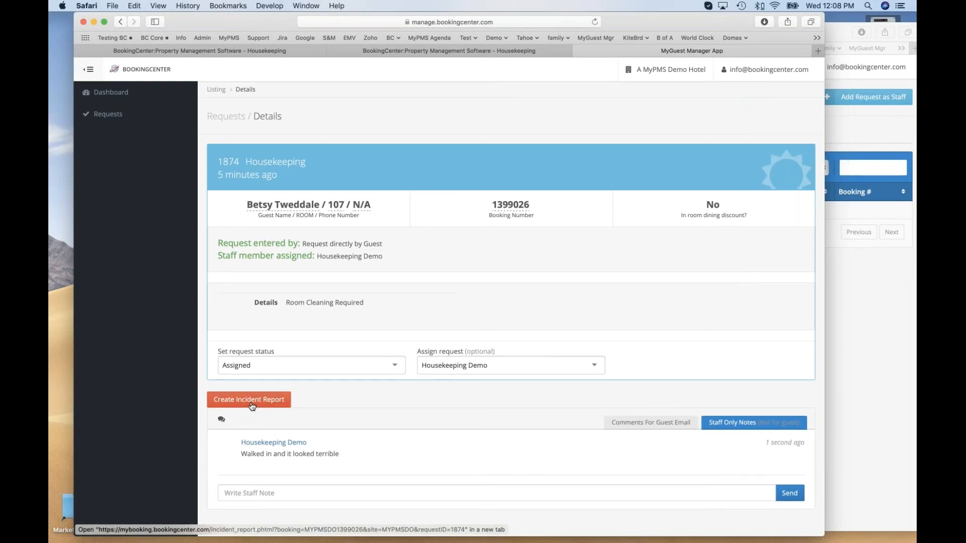
pyautogui.scroll(1, 314, 395)
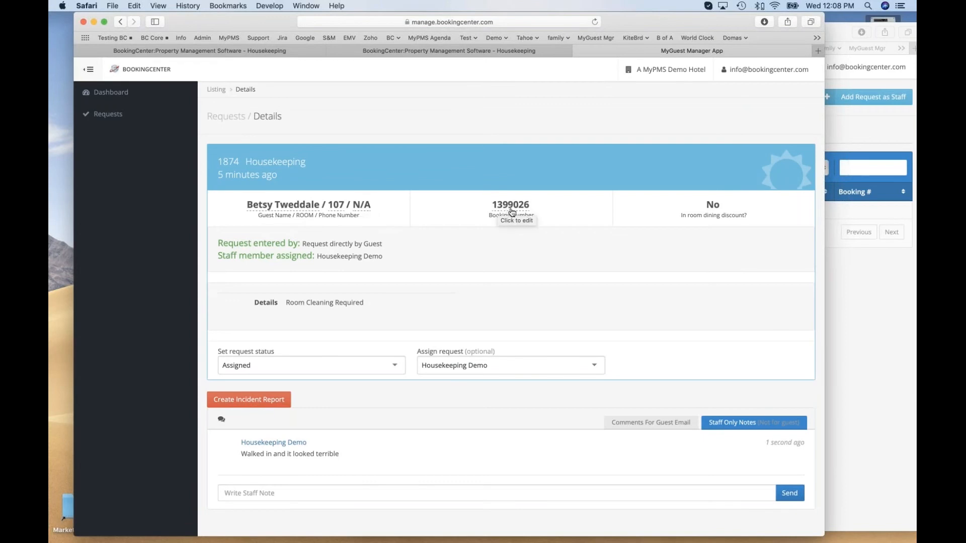
# Create an incident report for the room 107 request, describing the issues as "broken window, broken beer bottles.".
pyautogui.click(247, 400)
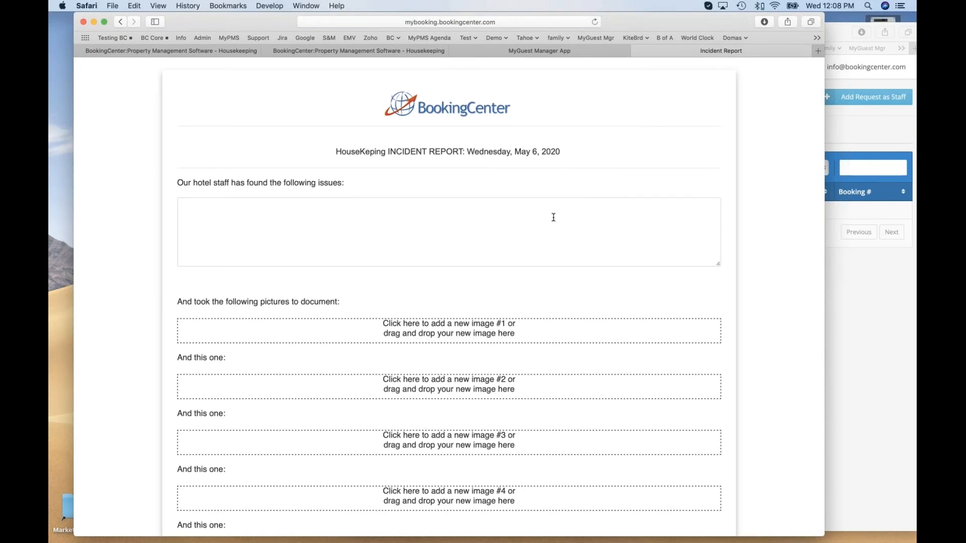
pyautogui.click(894, 24)
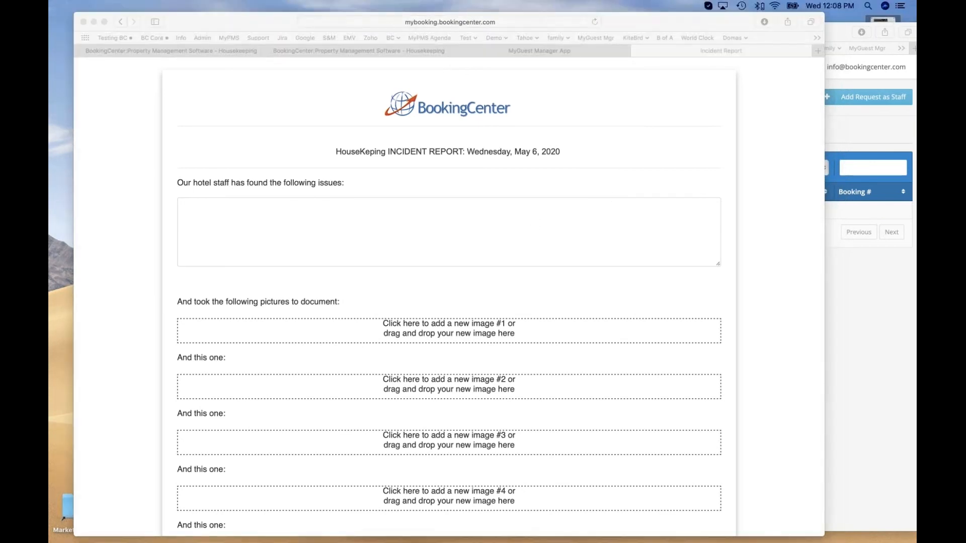
pyautogui.click(339, 231)
pyautogui.click(339, 231)
pyautogui.write('broke')
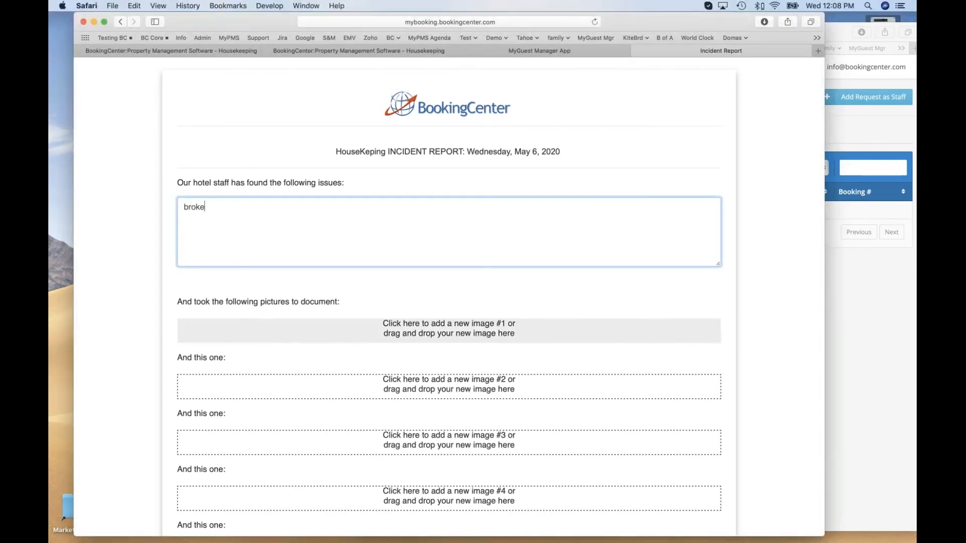
pyautogui.write('n window, broken beer bo')
pyautogui.write('ttles.')
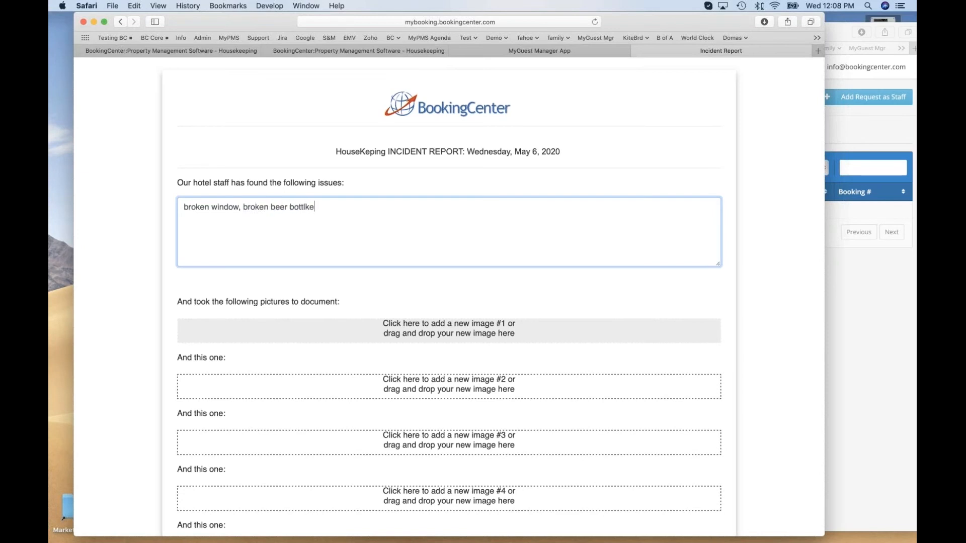
# Open the MyGuest images folder on the desktop and add broken_glass_window.jpg as the report's first picture.
pyautogui.moveTo(833, 31); pyautogui.dragTo(758, 44)
pyautogui.click(725, 29)
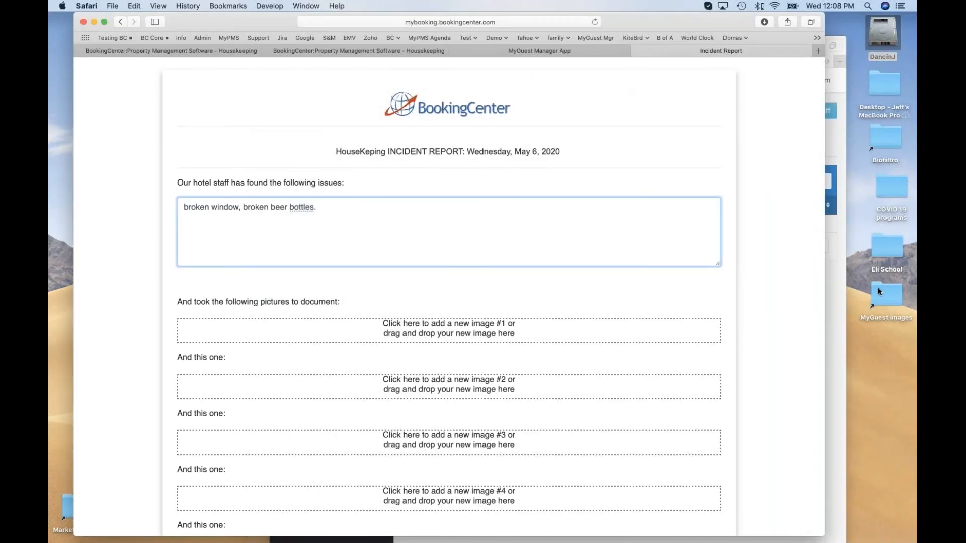
pyautogui.doubleClick(878, 289)
pyautogui.moveTo(779, 265); pyautogui.dragTo(841, 206)
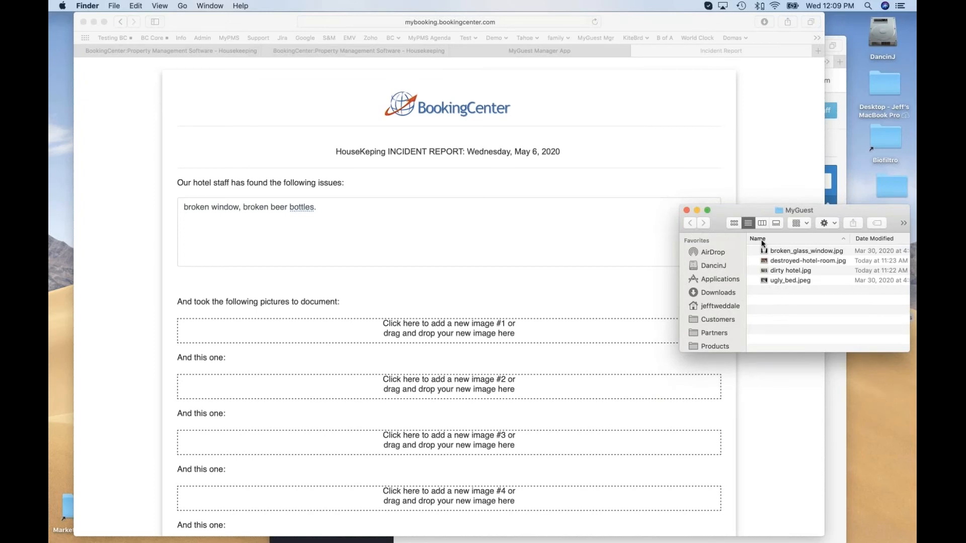
pyautogui.click(535, 239)
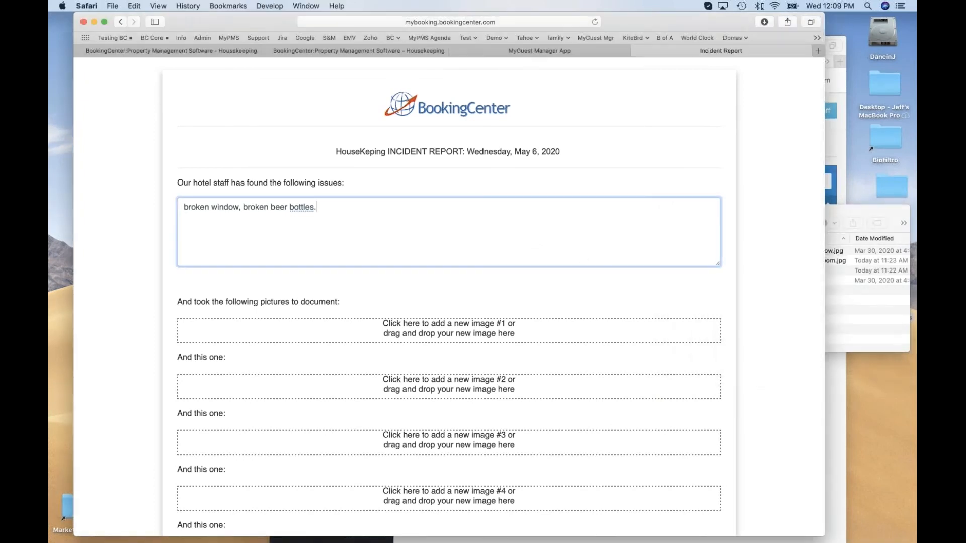
pyautogui.moveTo(837, 250); pyautogui.dragTo(599, 327)
pyautogui.scroll(-5, 599, 327)
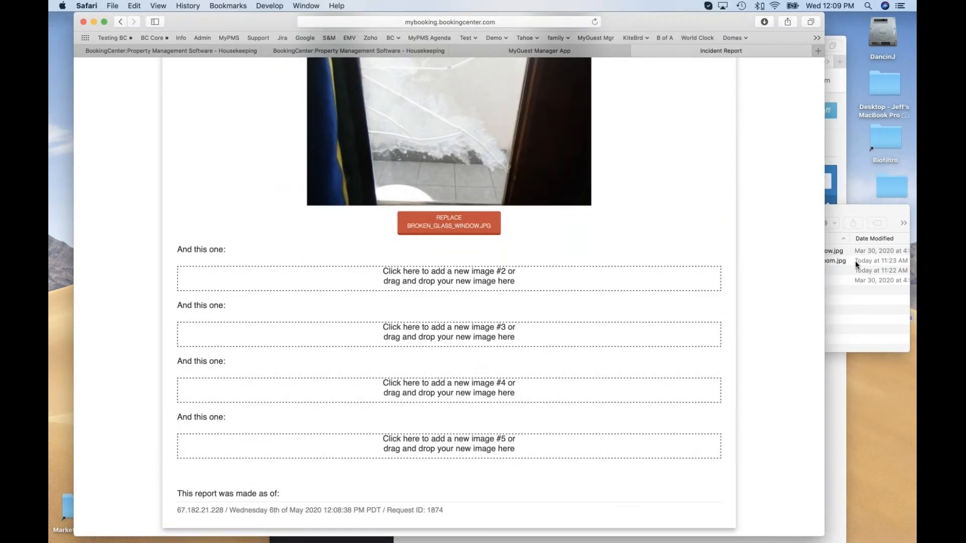
# Add dirty hotel.jpg and ugly_bed.jpeg as the report's second and third pictures, and save the incident report.
pyautogui.click(846, 277)
pyautogui.moveTo(788, 270); pyautogui.dragTo(584, 275)
pyautogui.scroll(-2, 787, 291)
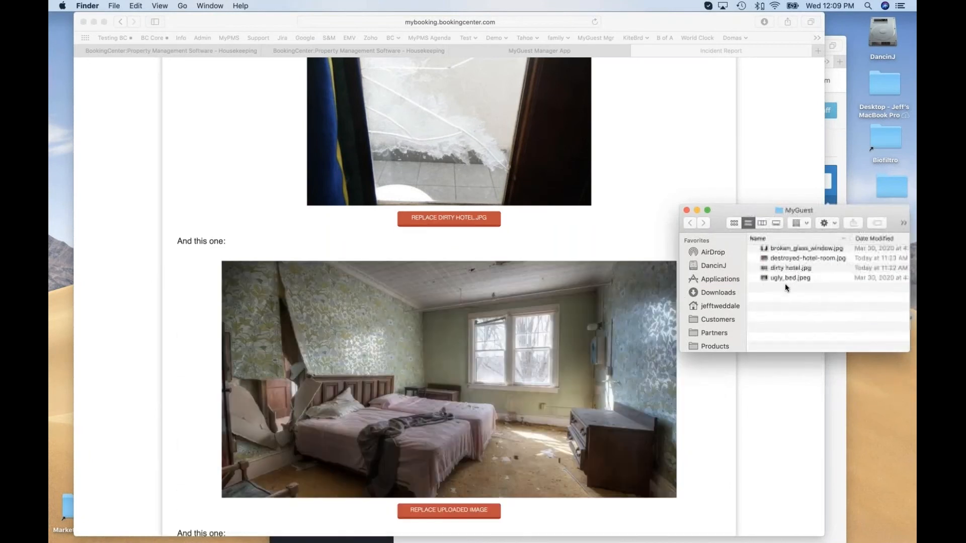
pyautogui.scroll(-5, 639, 307)
pyautogui.moveTo(783, 281); pyautogui.dragTo(530, 312)
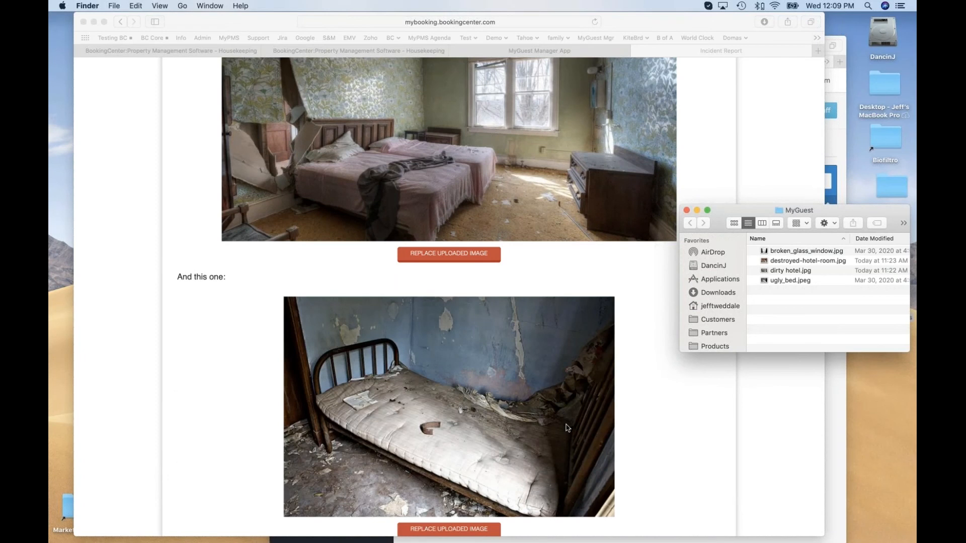
pyautogui.scroll(-5, 567, 430)
pyautogui.click(194, 528)
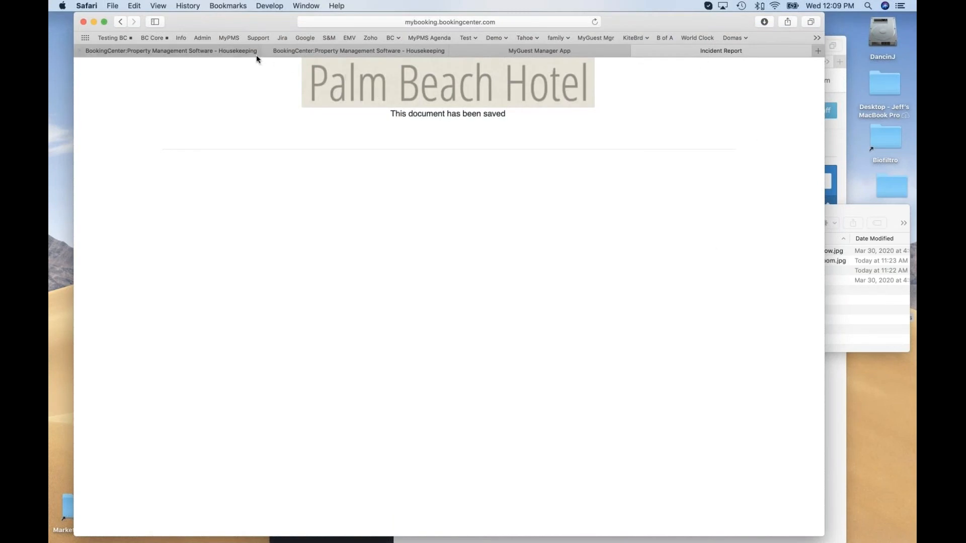
# Open the in-house guest's room 104 booking in BookingCenter and open the incident report listed with its letters.
pyautogui.click(238, 52)
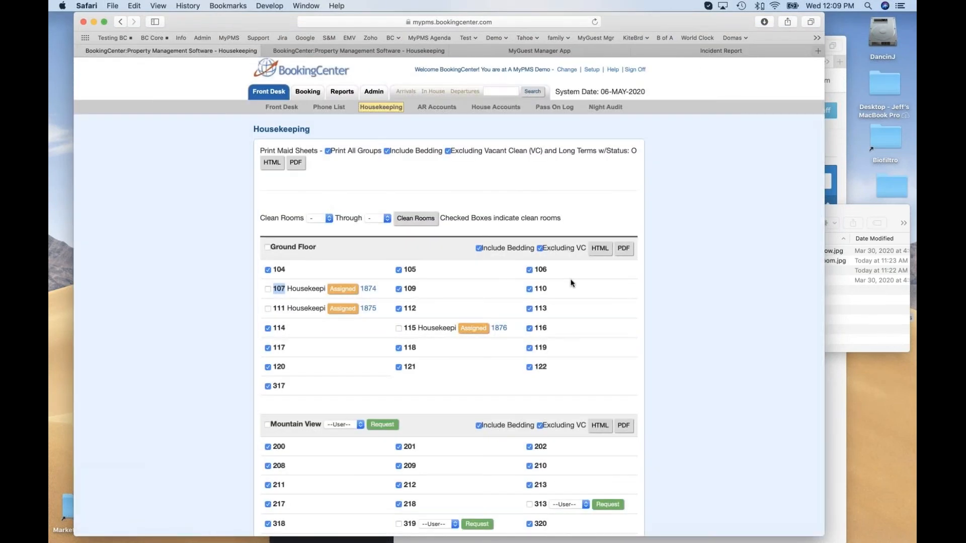
pyautogui.click(674, 223)
pyautogui.click(433, 91)
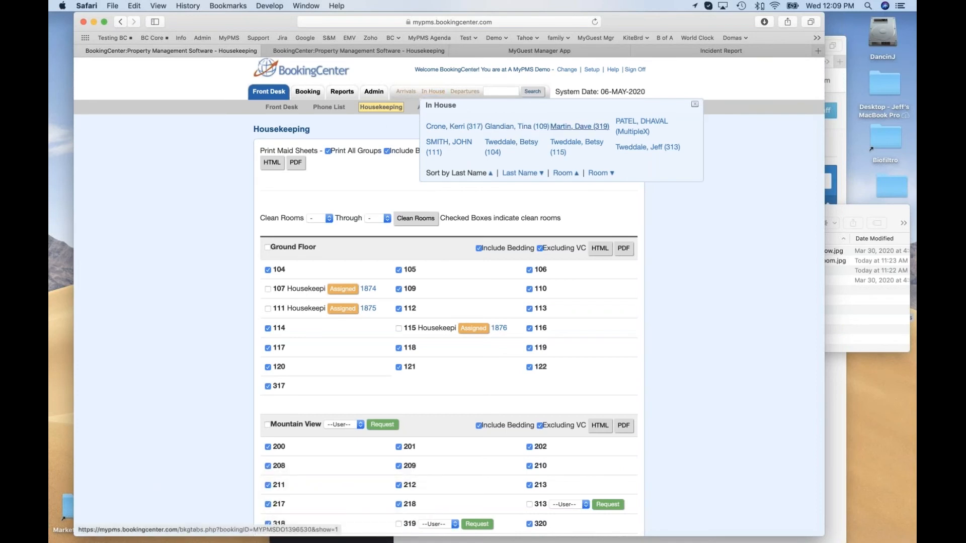
pyautogui.click(509, 145)
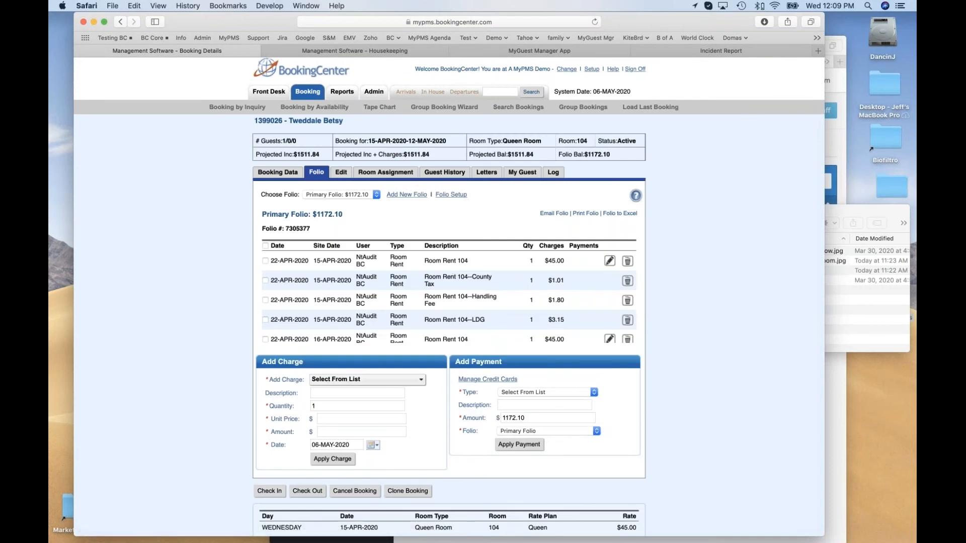
pyautogui.click(492, 178)
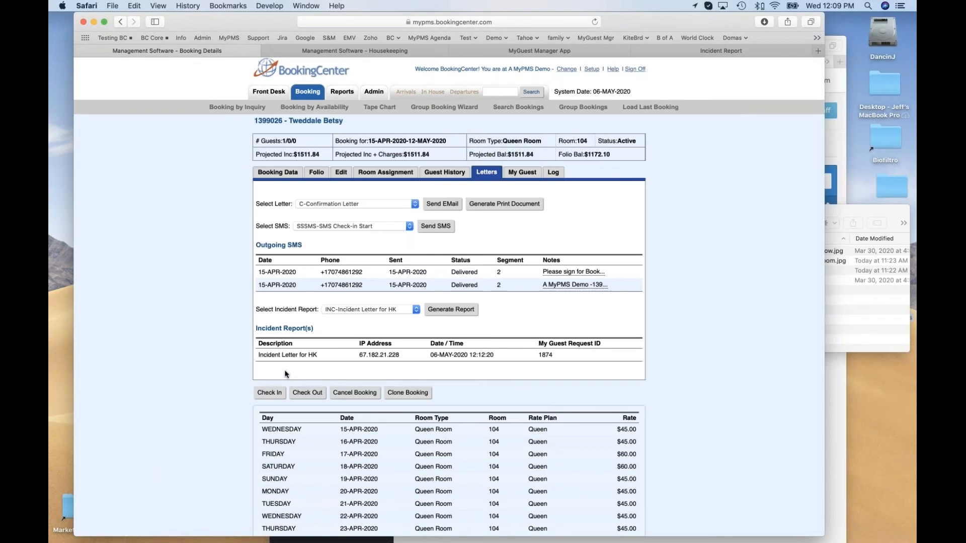
pyautogui.moveTo(256, 328); pyautogui.dragTo(319, 335)
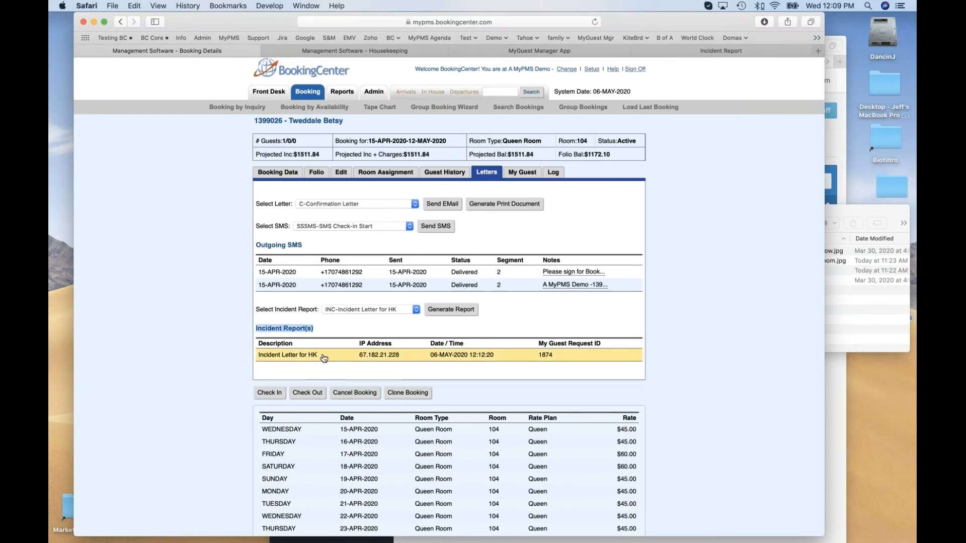
pyautogui.click(322, 356)
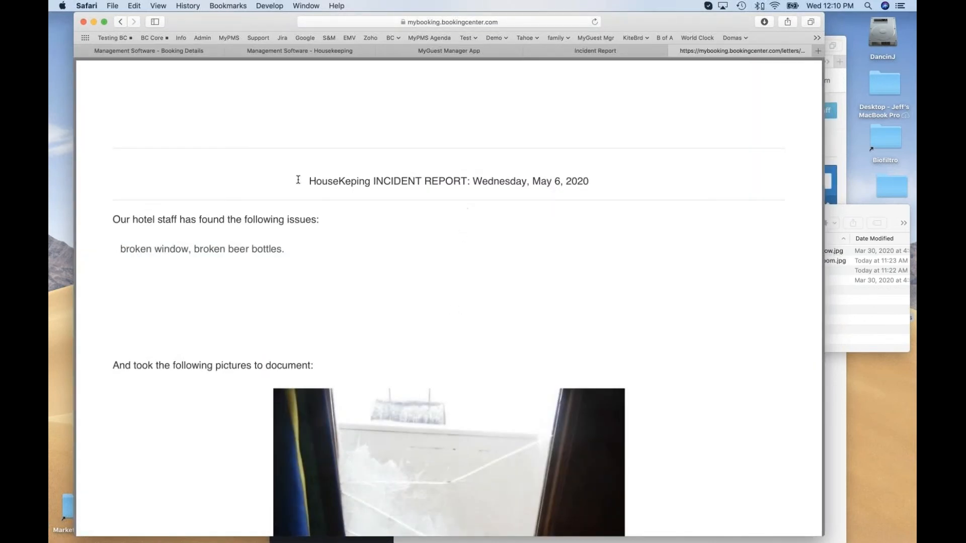
# Review the saved incident report's heading, issue text, pictures and origin line, and close the submitted report form.
pyautogui.moveTo(307, 179); pyautogui.dragTo(597, 181)
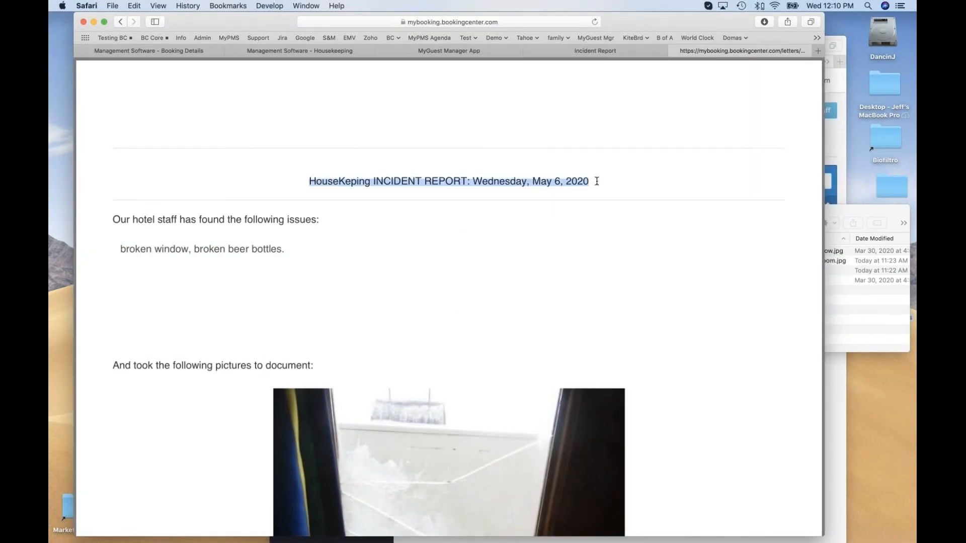
pyautogui.moveTo(140, 247); pyautogui.dragTo(280, 255)
pyautogui.click(269, 245)
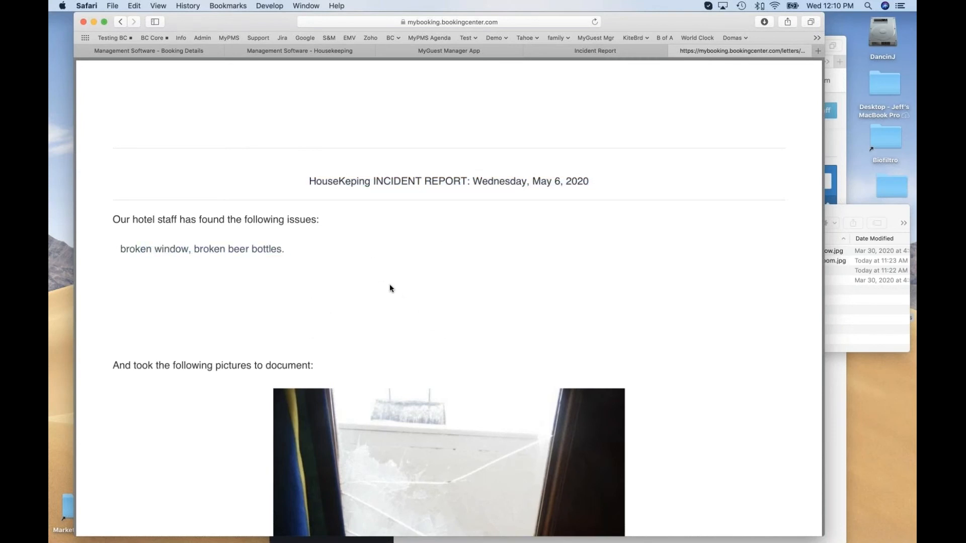
pyautogui.scroll(-10, 390, 288)
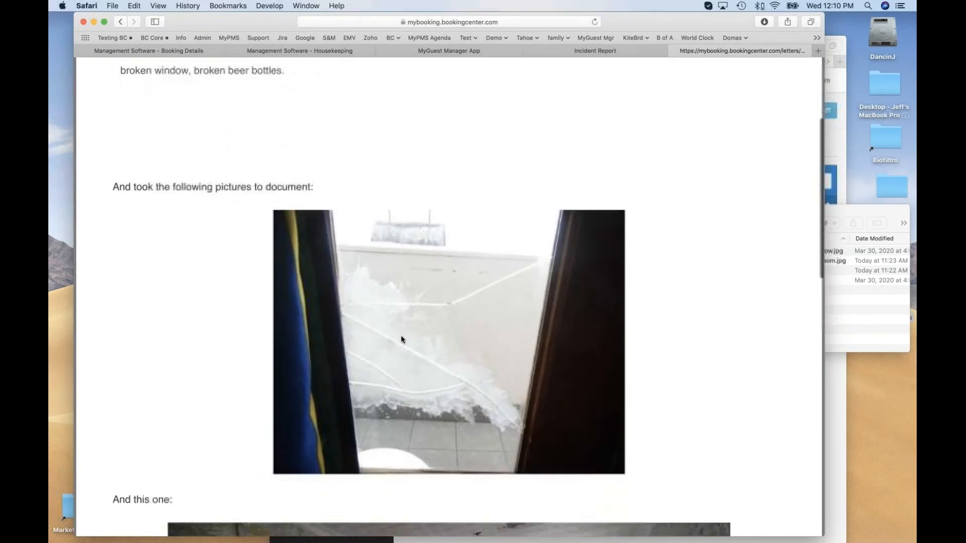
pyautogui.scroll(-20, 417, 340)
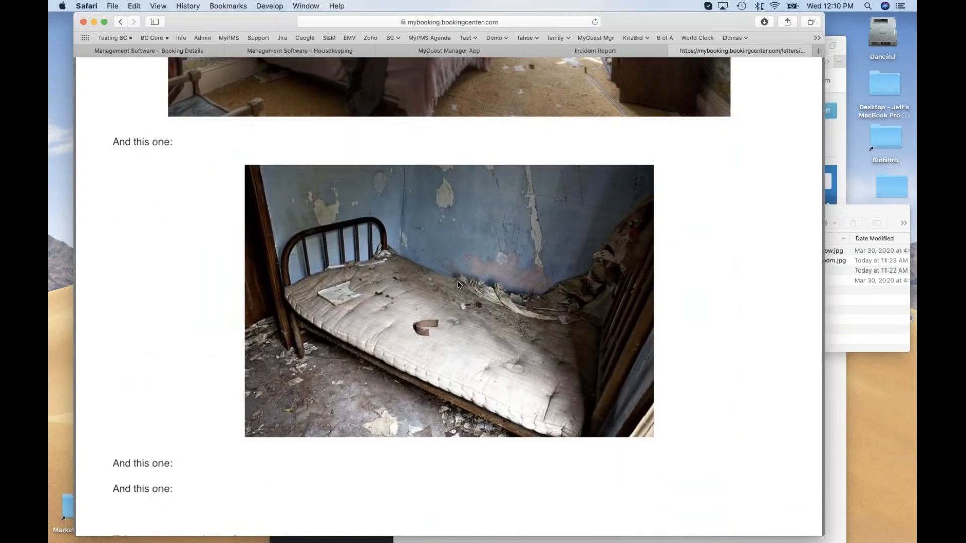
pyautogui.scroll(-3, 458, 285)
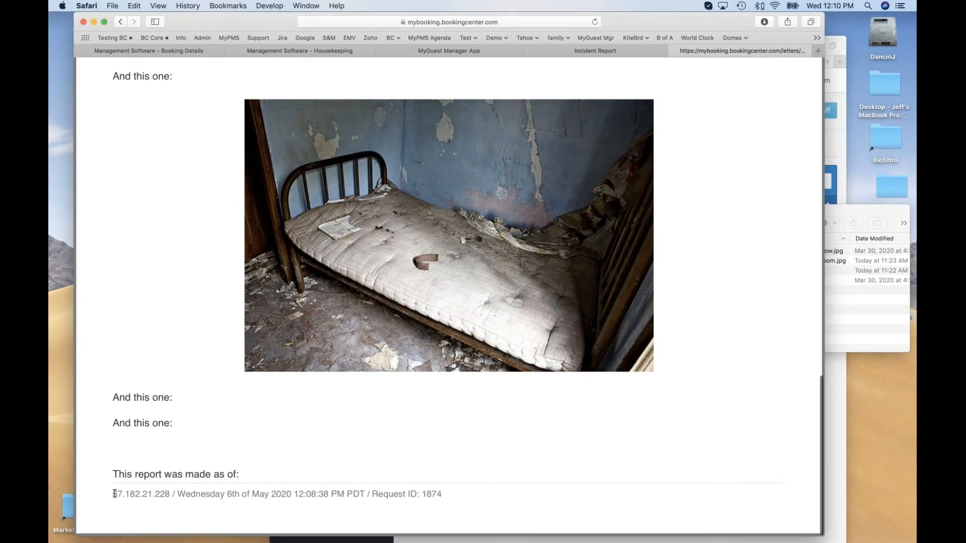
pyautogui.moveTo(113, 494); pyautogui.dragTo(301, 496)
pyautogui.click(302, 496)
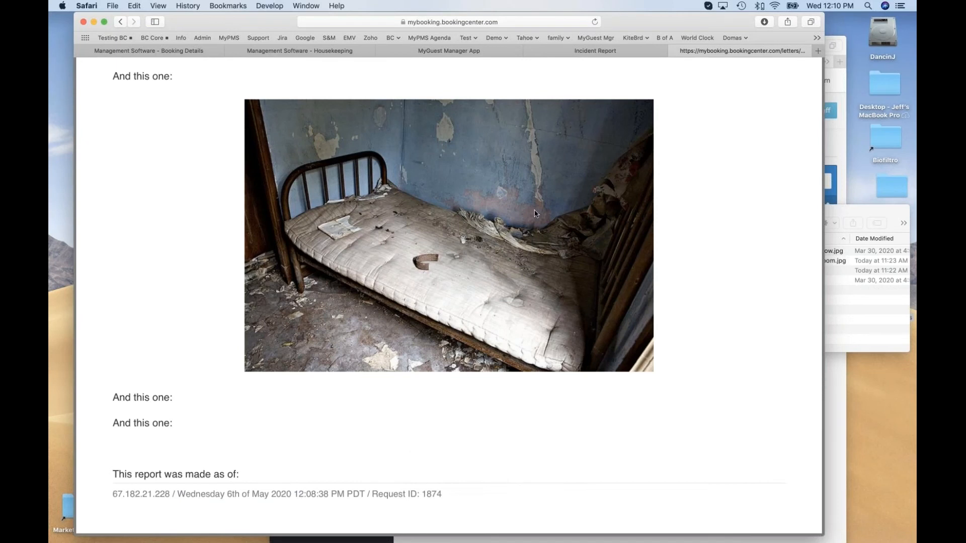
pyautogui.click(582, 52)
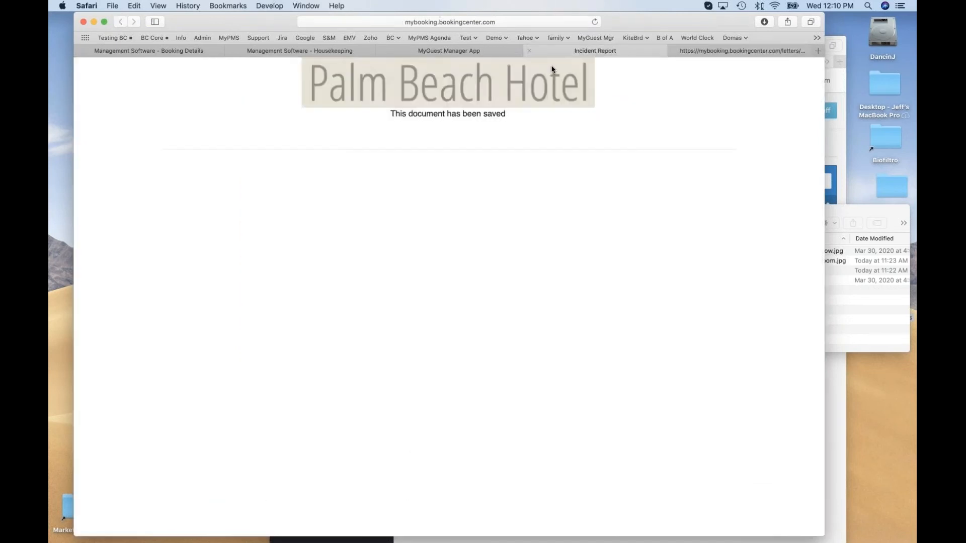
pyautogui.click(529, 51)
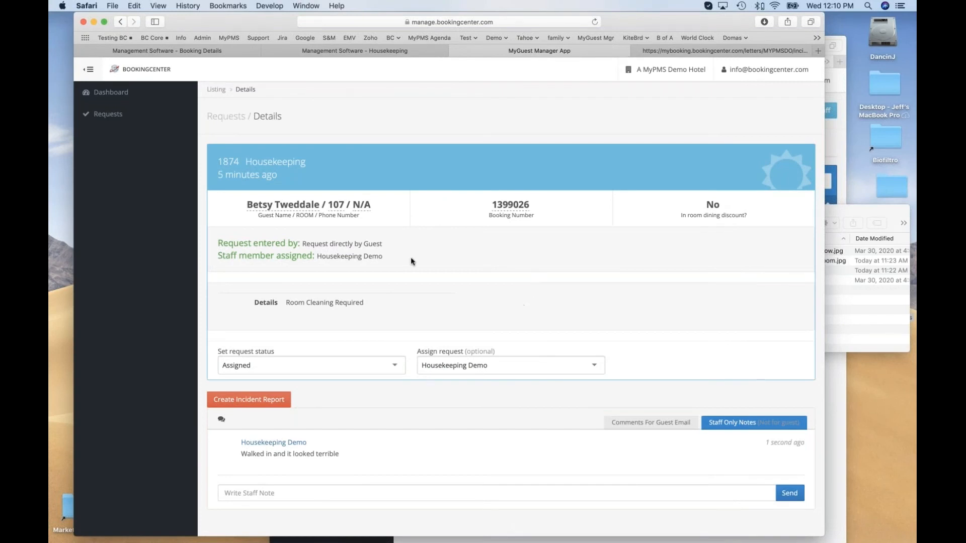
# Reopen the room 107 request in MyGuest Manager and compare it with the incident report entry in the booking's letters.
pyautogui.click(130, 118)
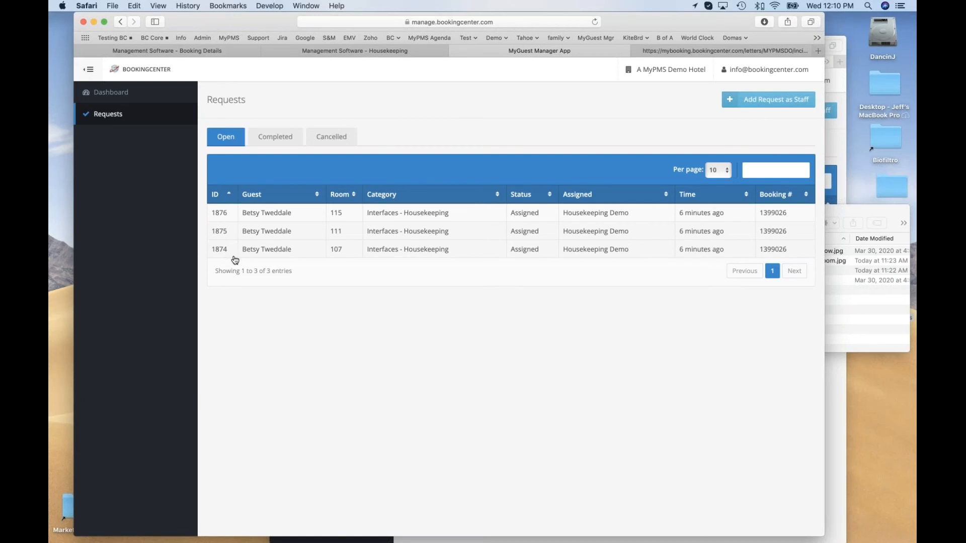
pyautogui.click(257, 250)
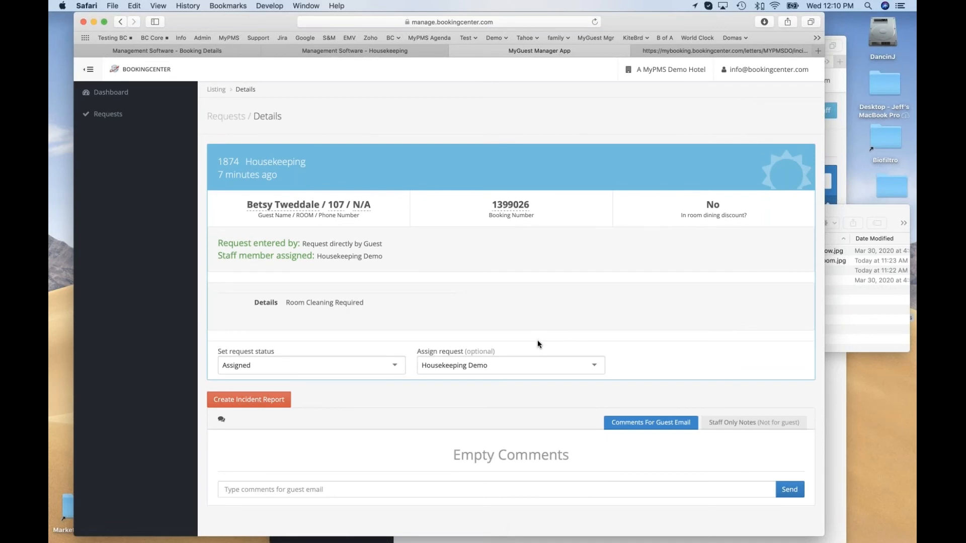
pyautogui.click(234, 54)
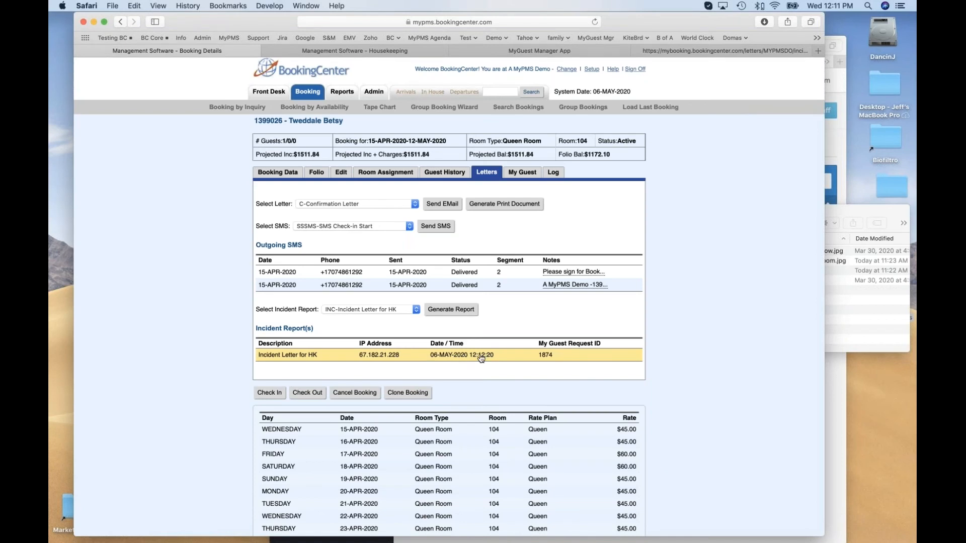
pyautogui.click(482, 356)
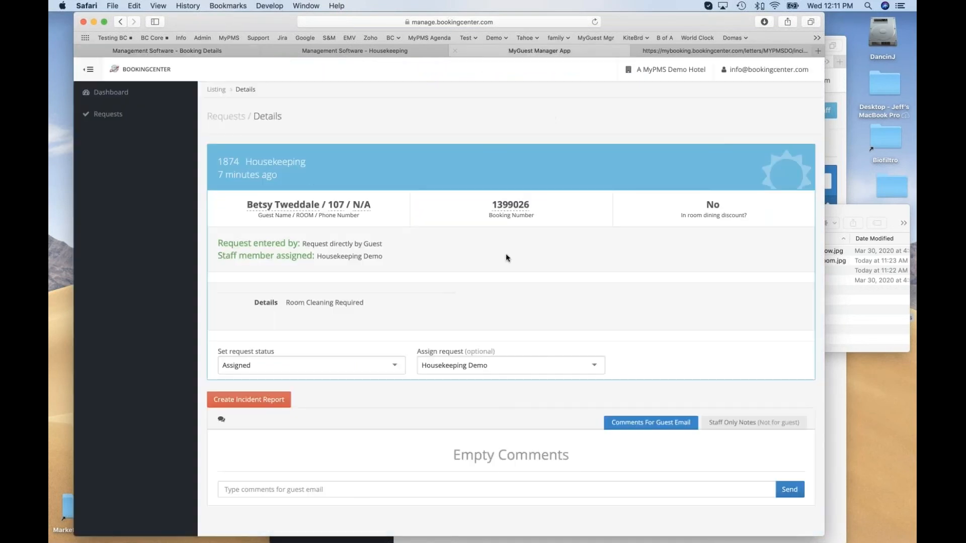
# View room 107's request, and in room 111's request set the status to Processing and reassign it to an individual staff member.
pyautogui.click(108, 114)
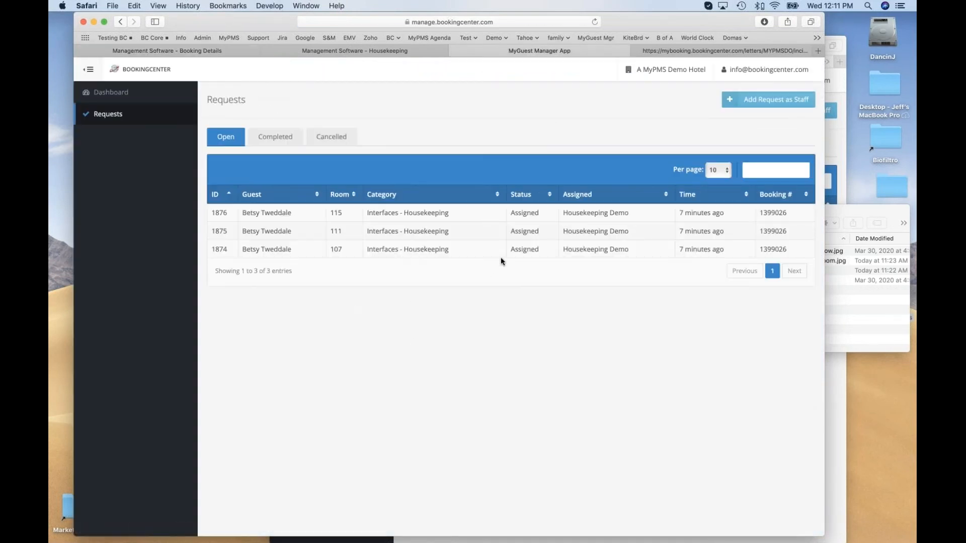
pyautogui.click(348, 251)
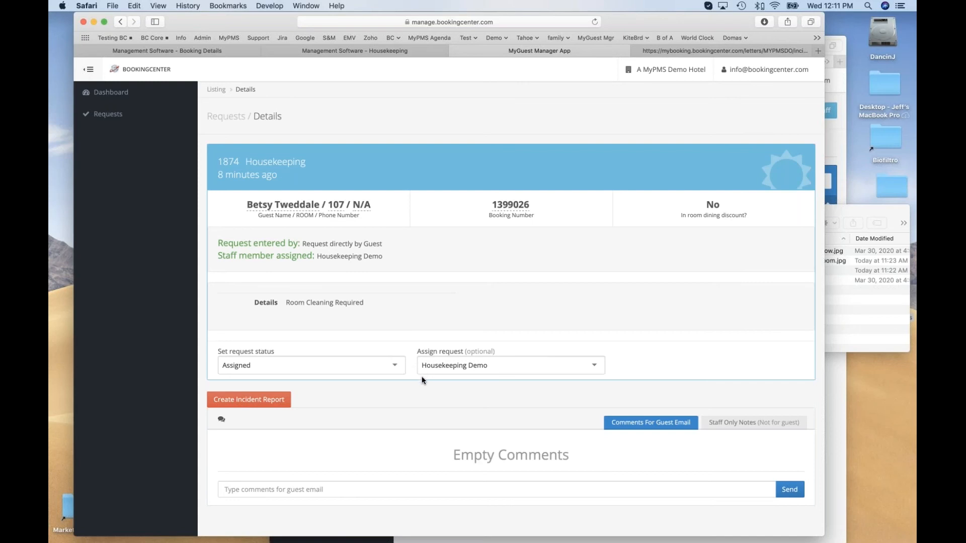
pyautogui.click(107, 114)
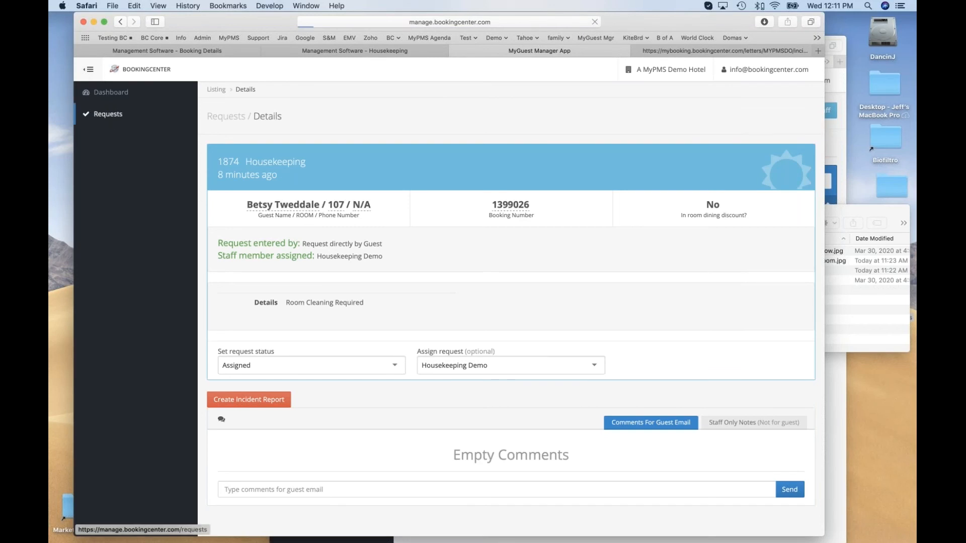
pyautogui.click(285, 233)
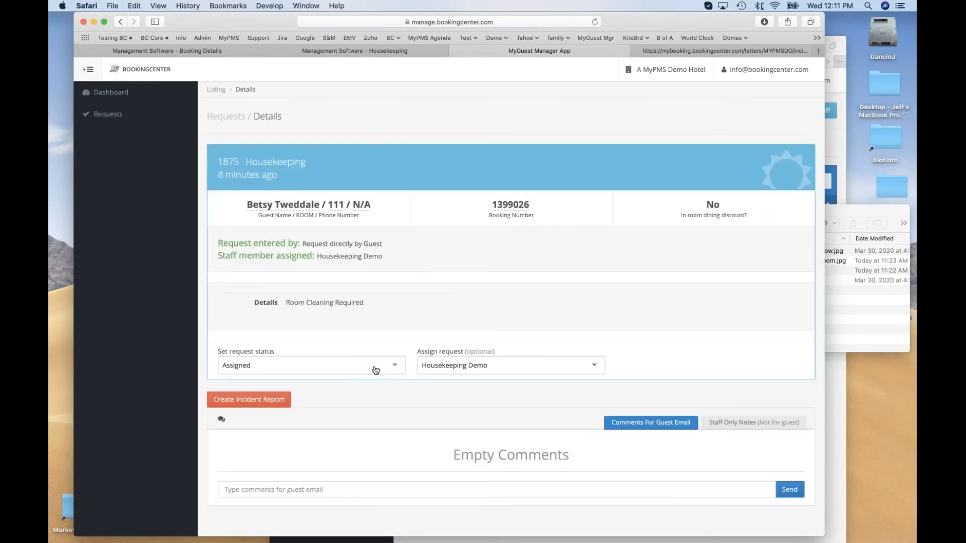
pyautogui.click(458, 368)
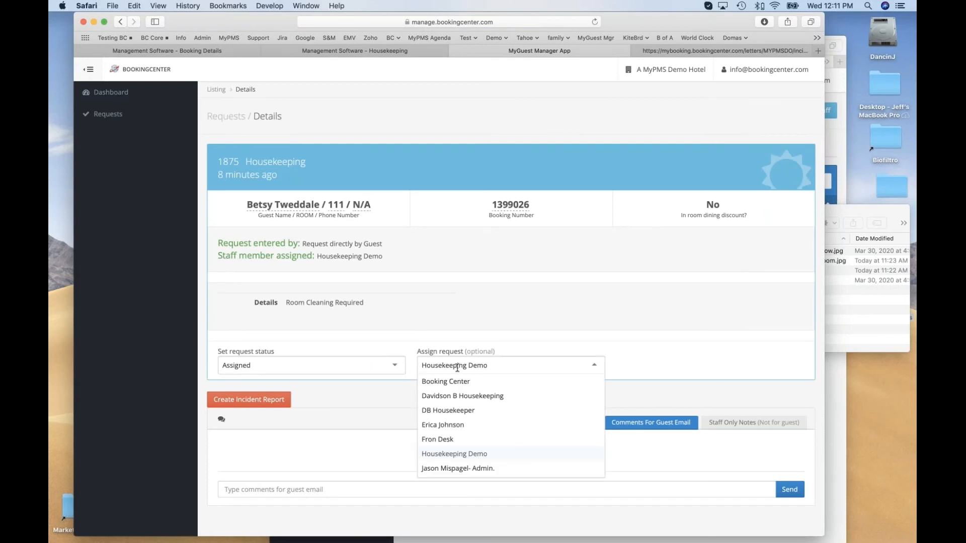
pyautogui.click(317, 368)
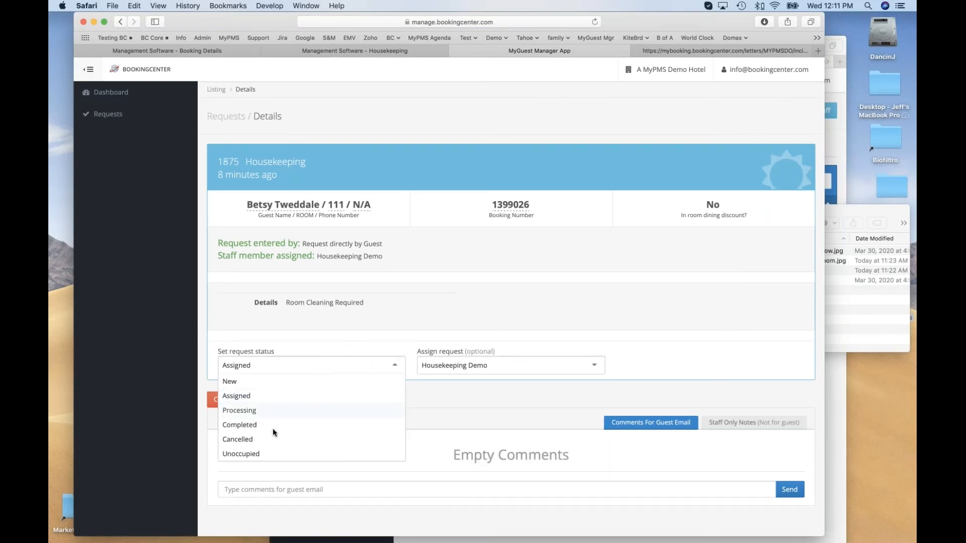
pyautogui.click(273, 411)
pyautogui.click(448, 367)
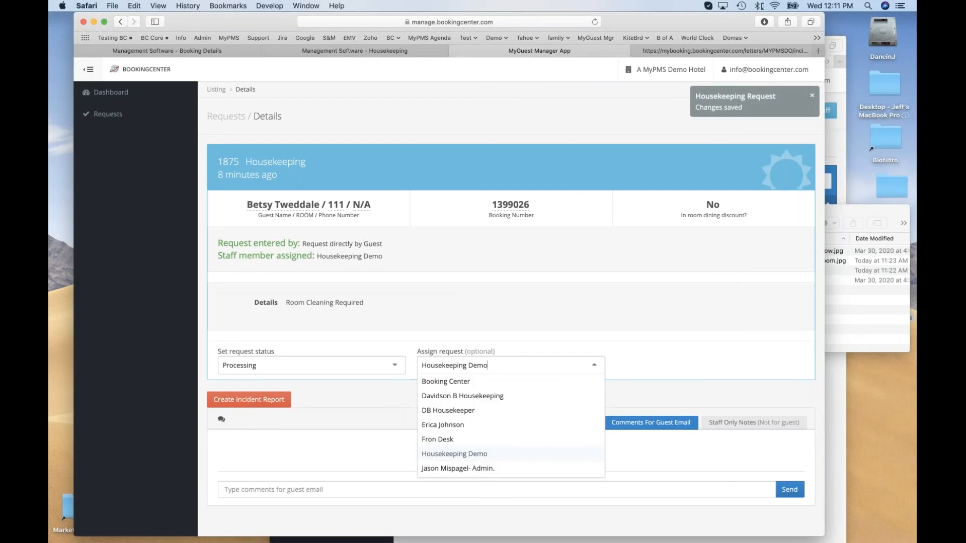
pyautogui.click(447, 437)
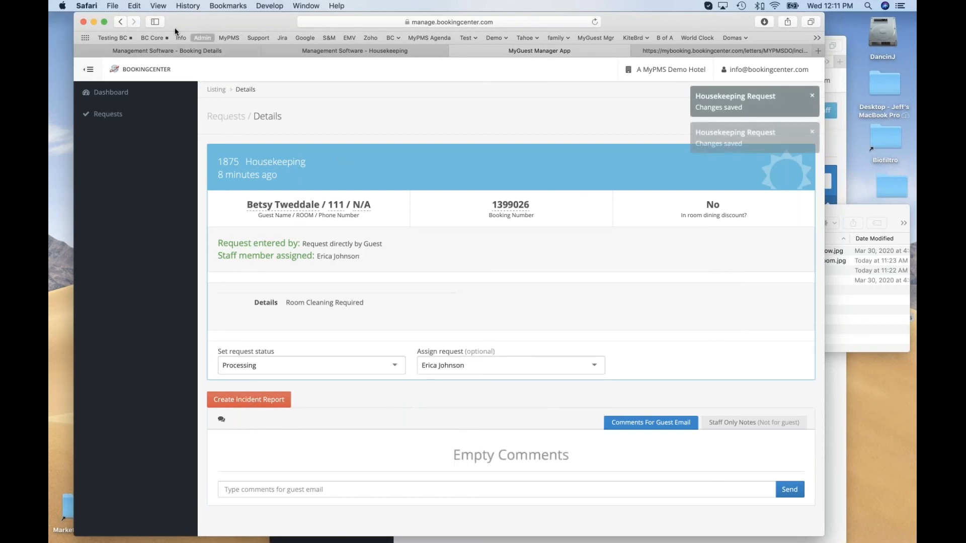
# Switch to the BookingCenter booking details and open the Front Desk housekeeping page.
pyautogui.click(166, 50)
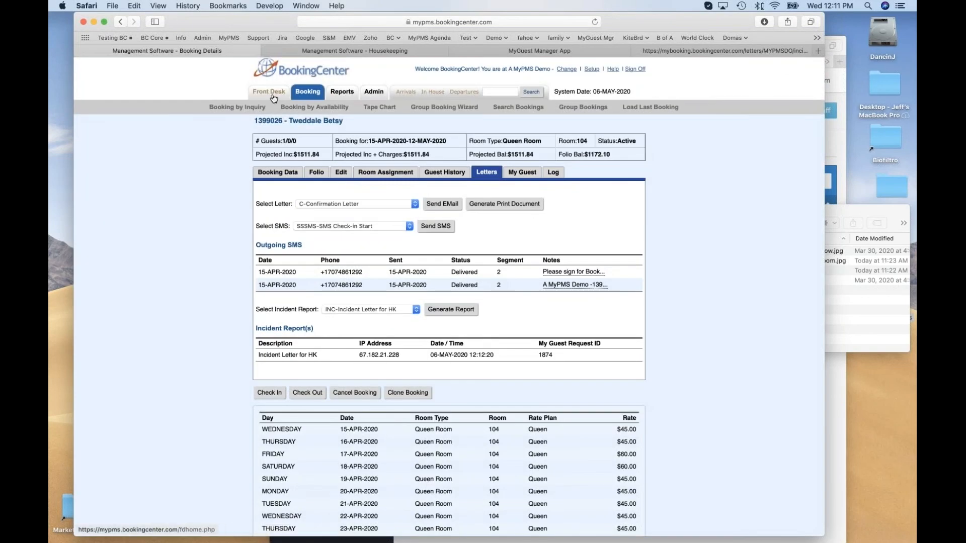
pyautogui.moveTo(274, 95)
pyautogui.click(272, 130)
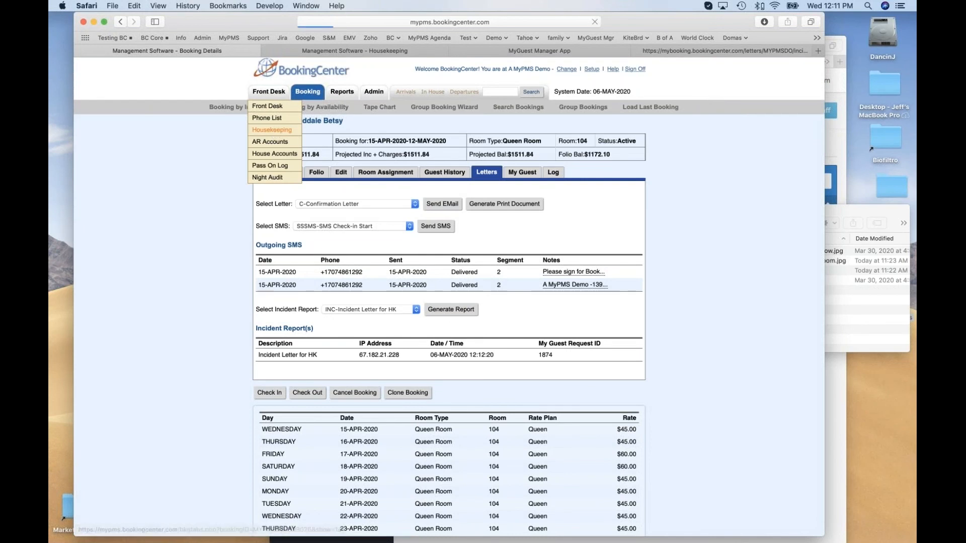
# Set room 115's request to Completed in MyGuest Manager and reload the BookingCenter housekeeping page.
pyautogui.click(540, 51)
pyautogui.click(108, 113)
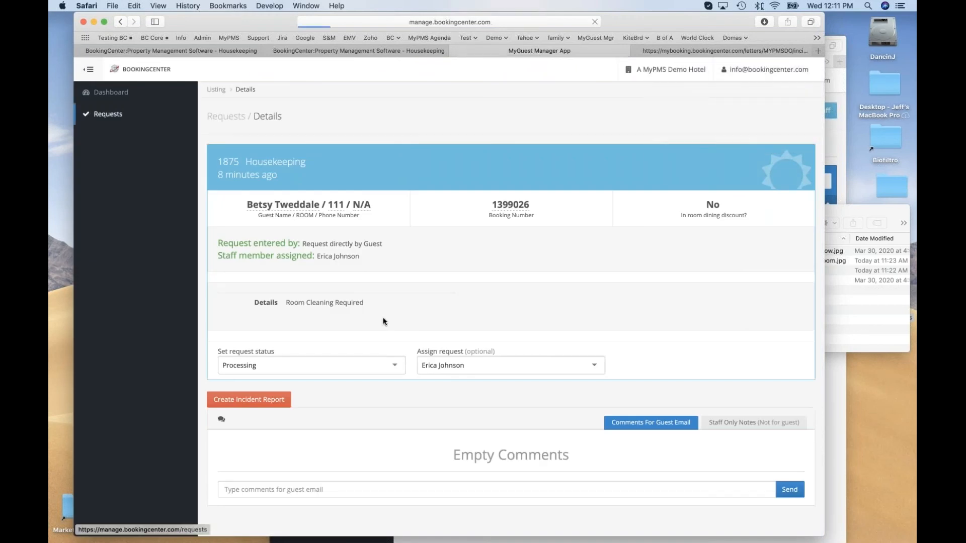
pyautogui.click(270, 213)
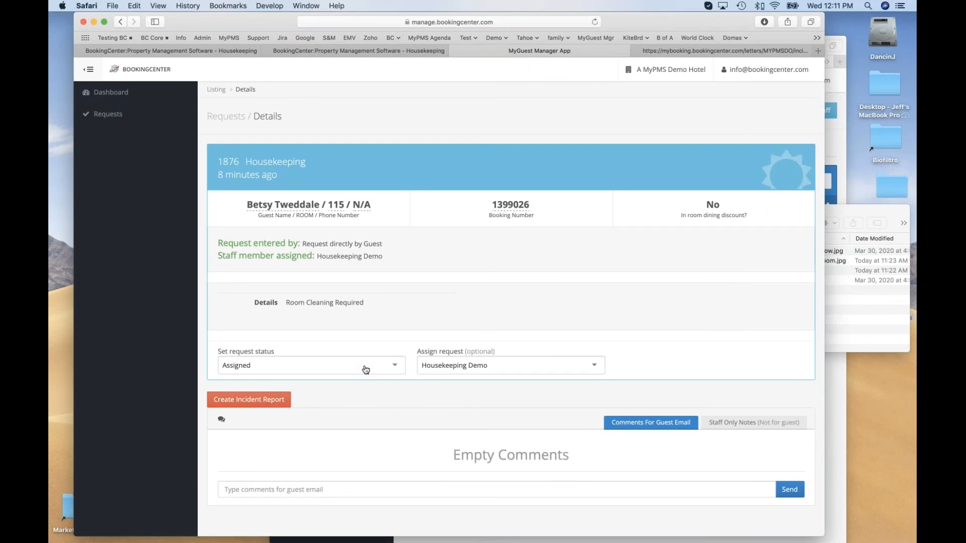
pyautogui.click(365, 371)
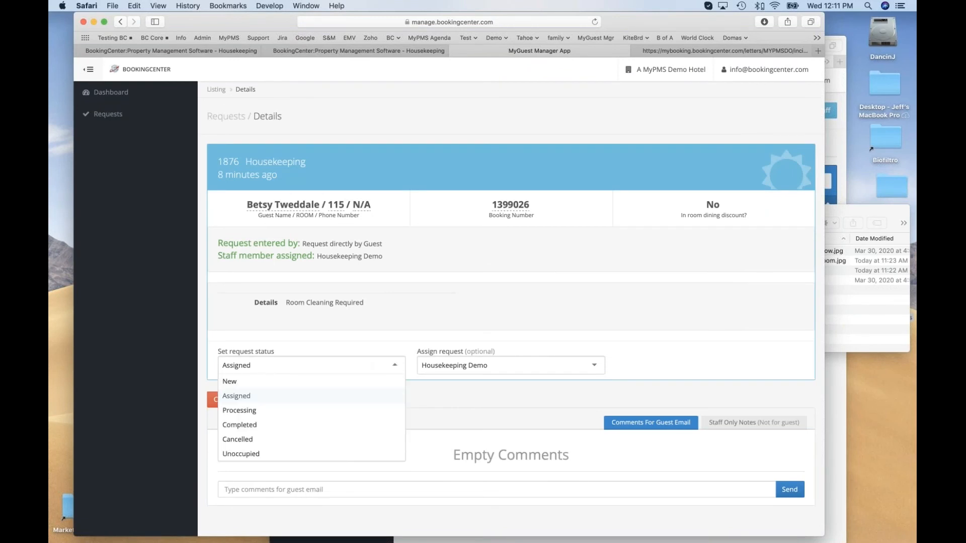
pyautogui.click(327, 427)
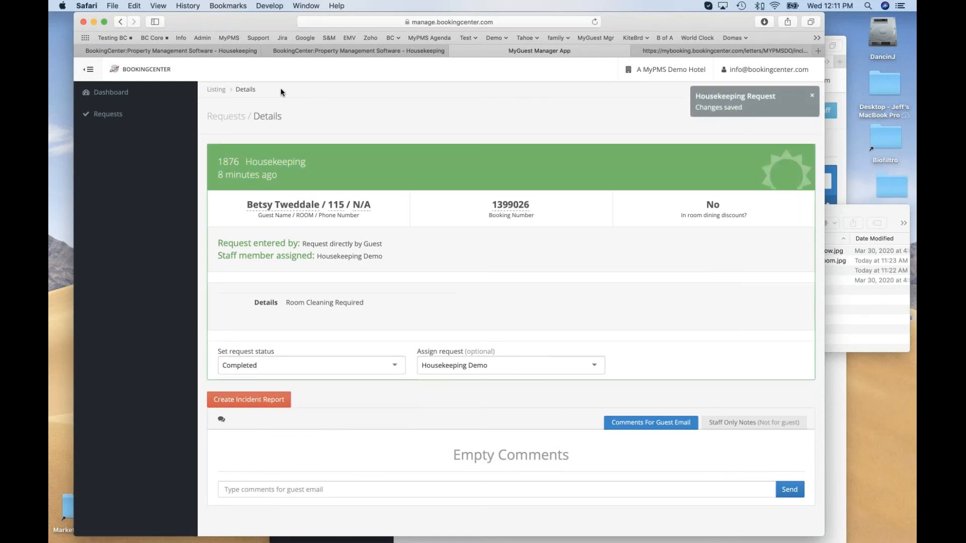
pyautogui.click(234, 48)
pyautogui.click(594, 23)
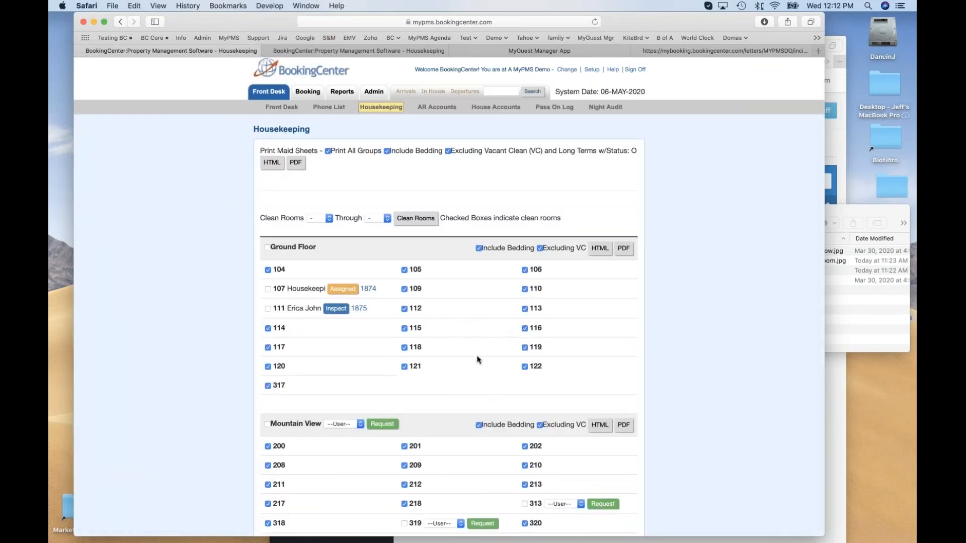
# Open room 111's Inspect request from the housekeeping page, set its status to Assigned and assign it to DB Housekeeper.
pyautogui.click(336, 312)
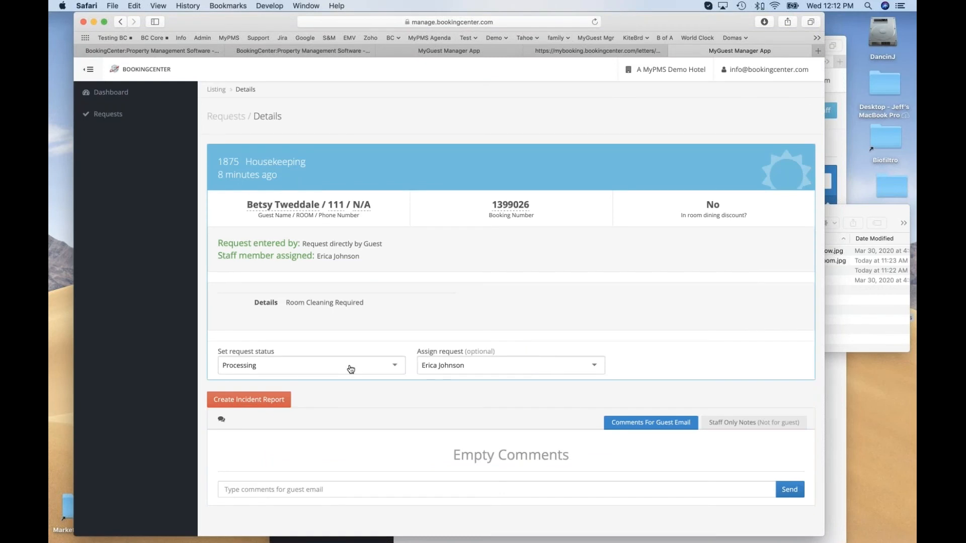
pyautogui.click(350, 370)
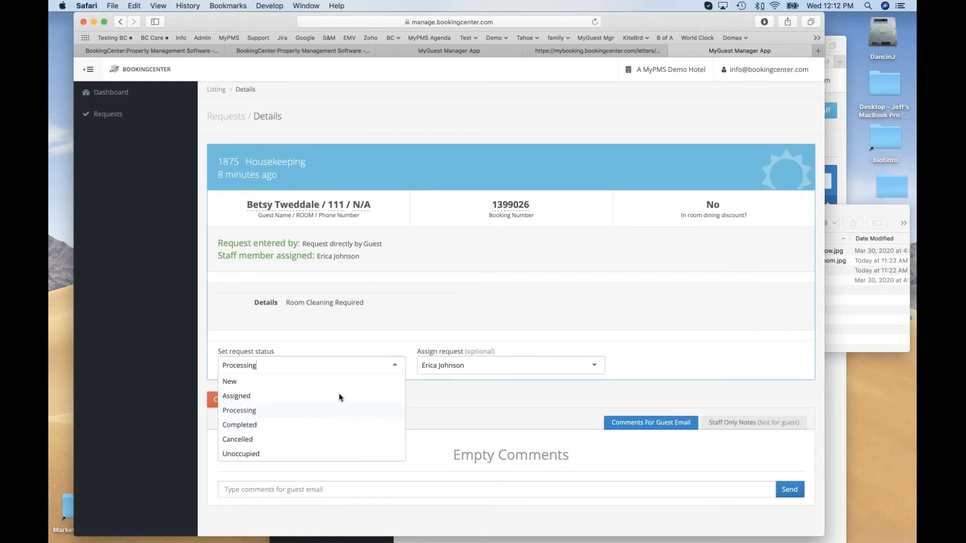
pyautogui.click(333, 392)
pyautogui.click(460, 366)
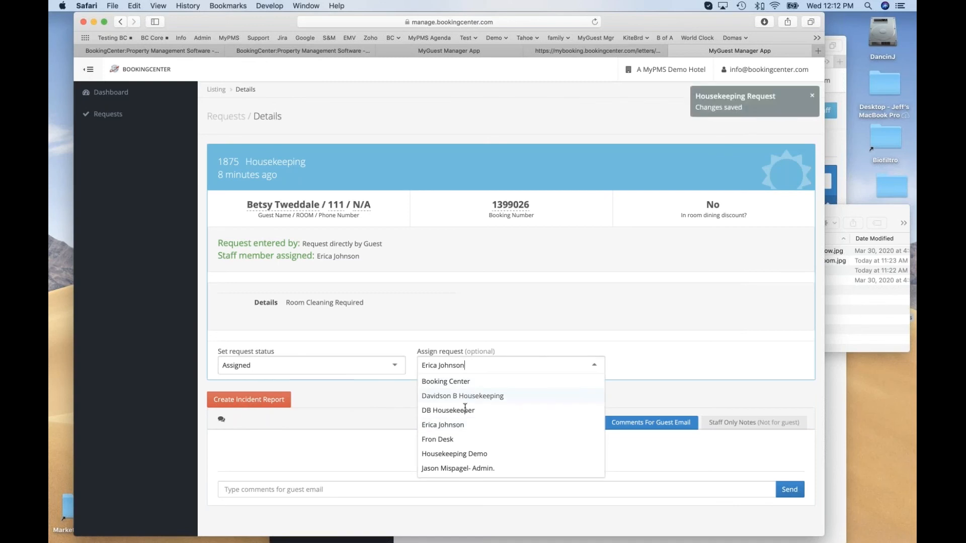
pyautogui.click(466, 411)
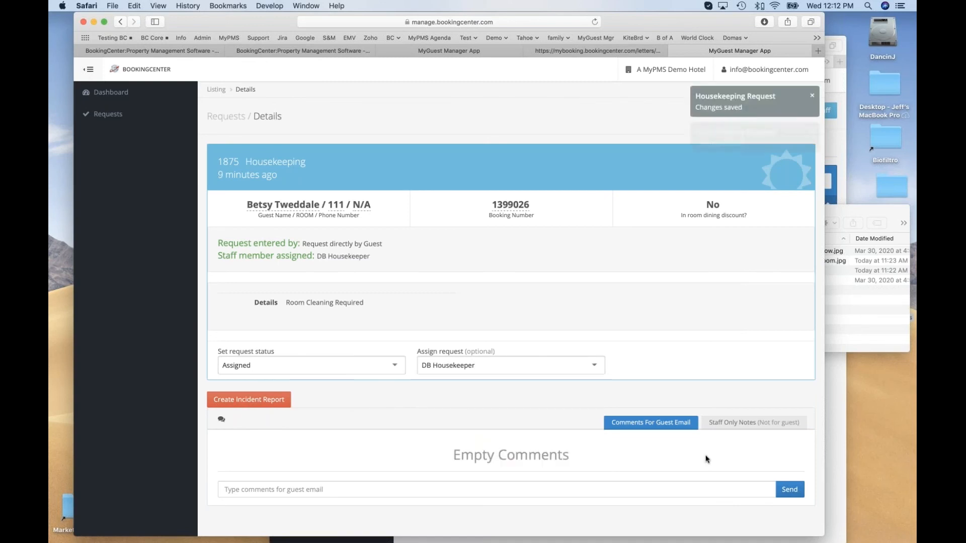
# Send the staff-only note "look under bed" on room 111's request.
pyautogui.click(733, 423)
pyautogui.click(427, 489)
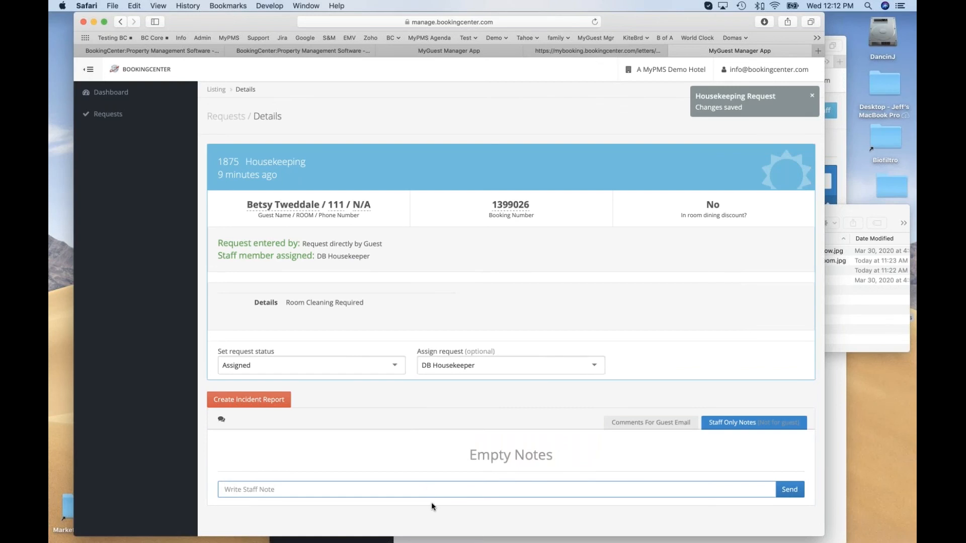
pyautogui.write('lo')
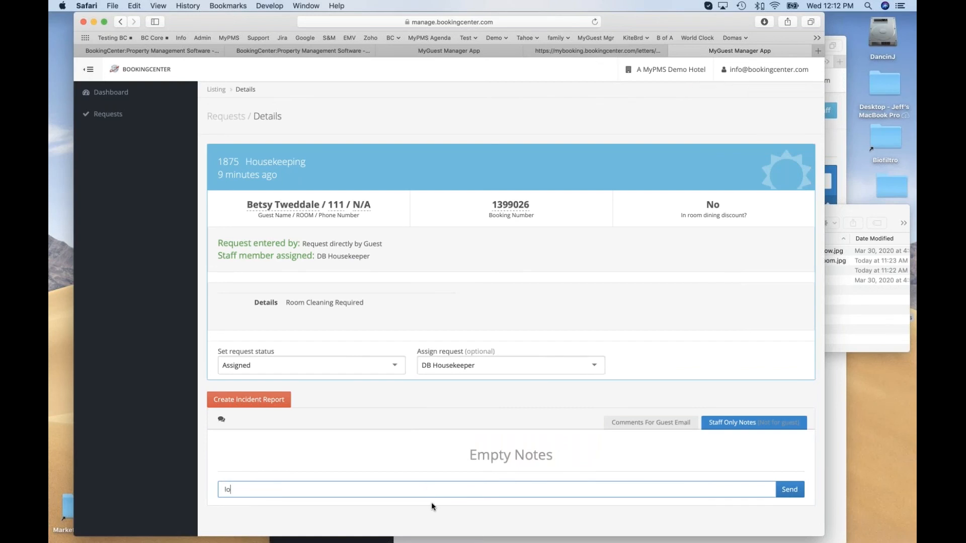
pyautogui.write('k under bed')
pyautogui.click(231, 489)
pyautogui.write('o')
pyautogui.click(801, 491)
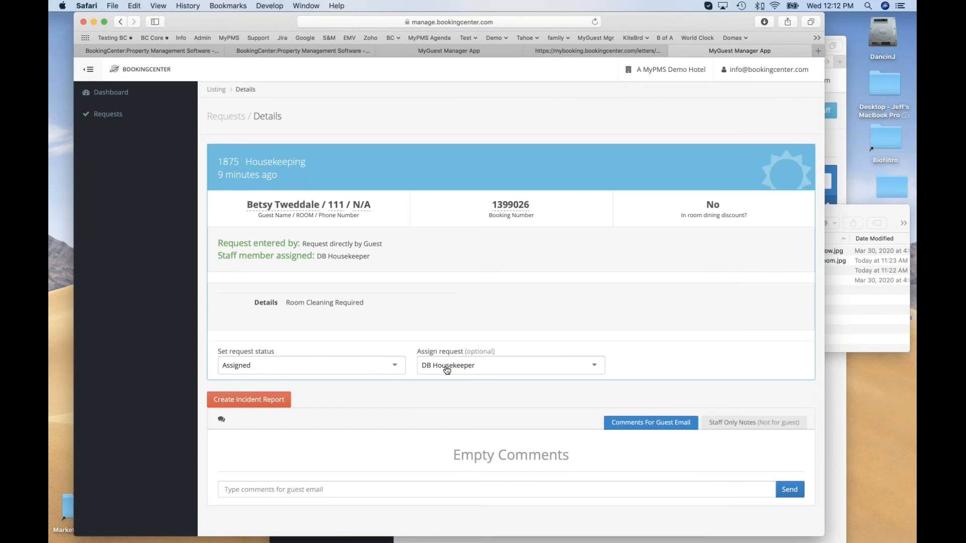
# Reopen room 111's request from the open requests, set it to Completed, and reload the BookingCenter housekeeping page.
pyautogui.click(106, 115)
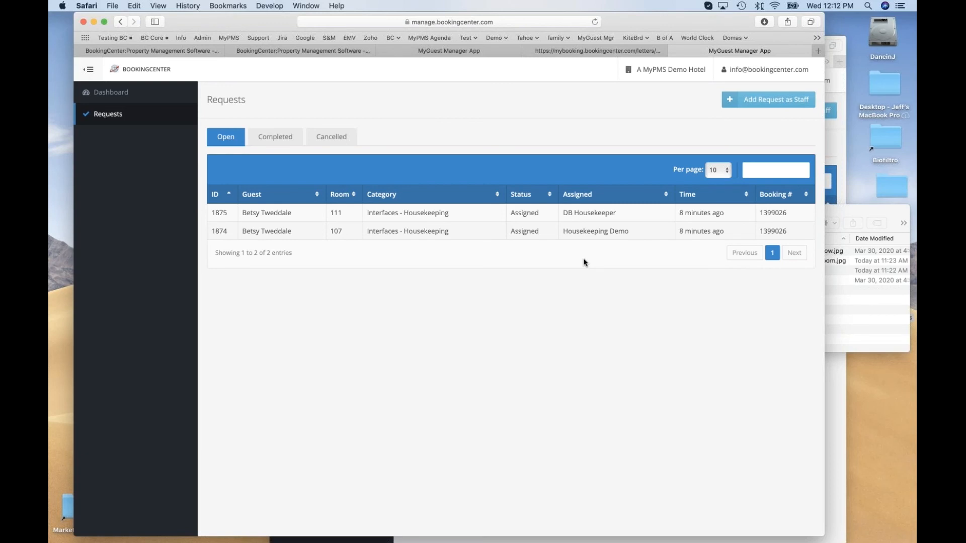
pyautogui.click(595, 218)
pyautogui.click(323, 371)
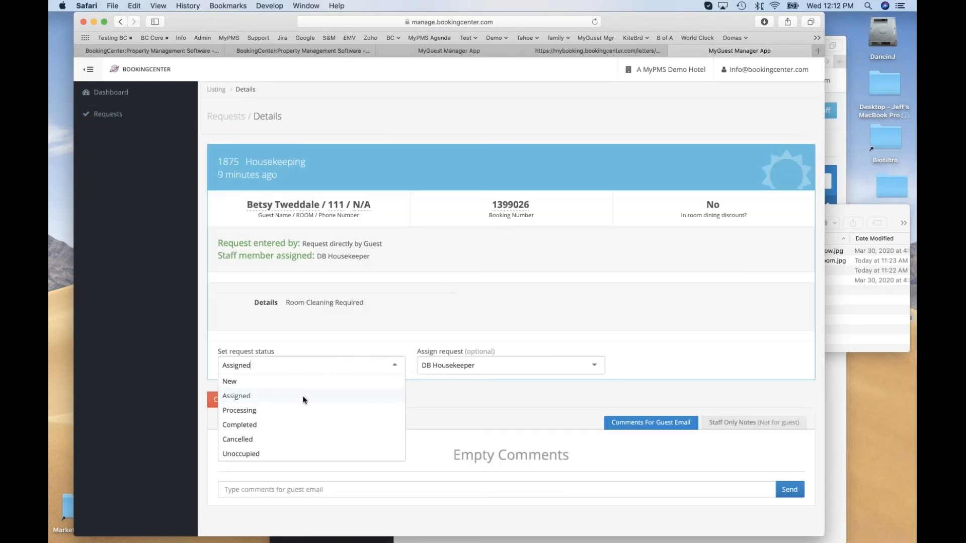
pyautogui.click(285, 425)
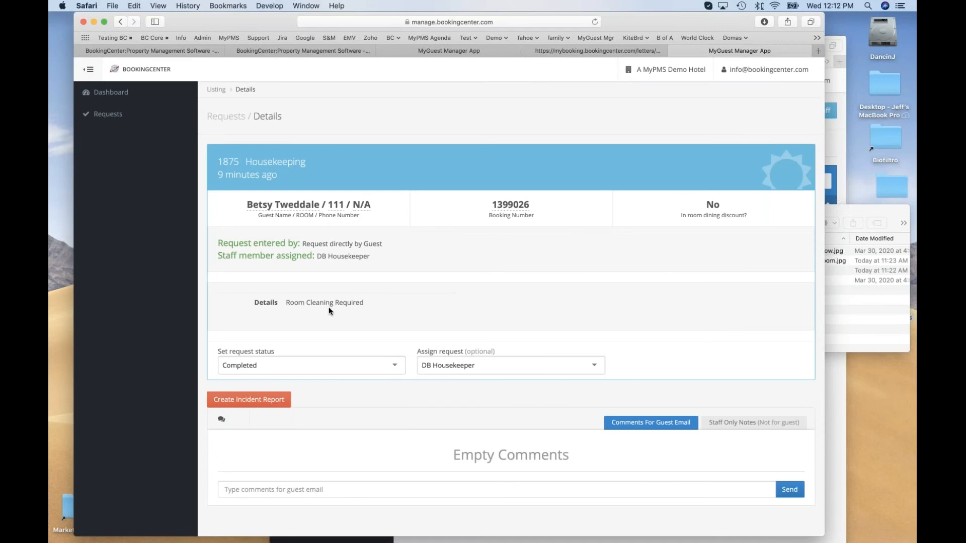
pyautogui.click(190, 51)
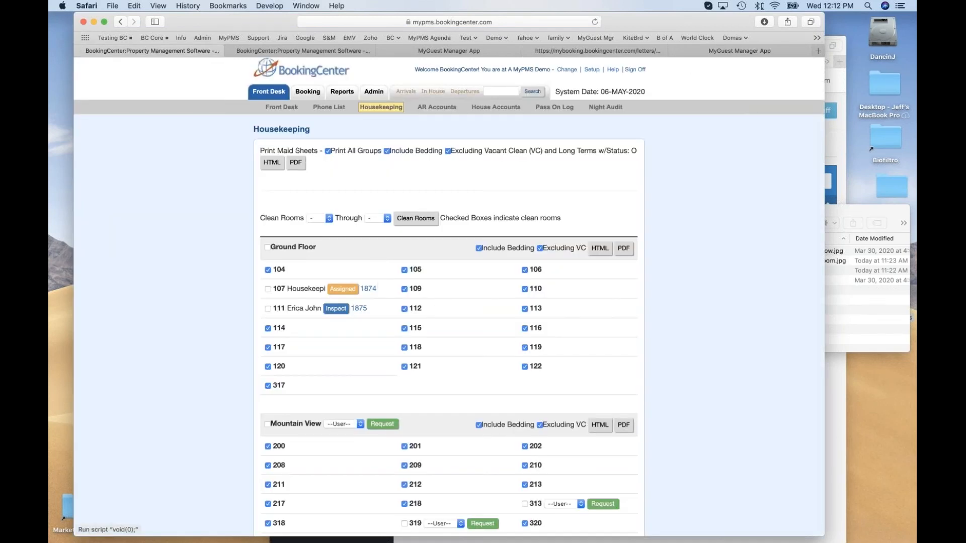
pyautogui.click(595, 22)
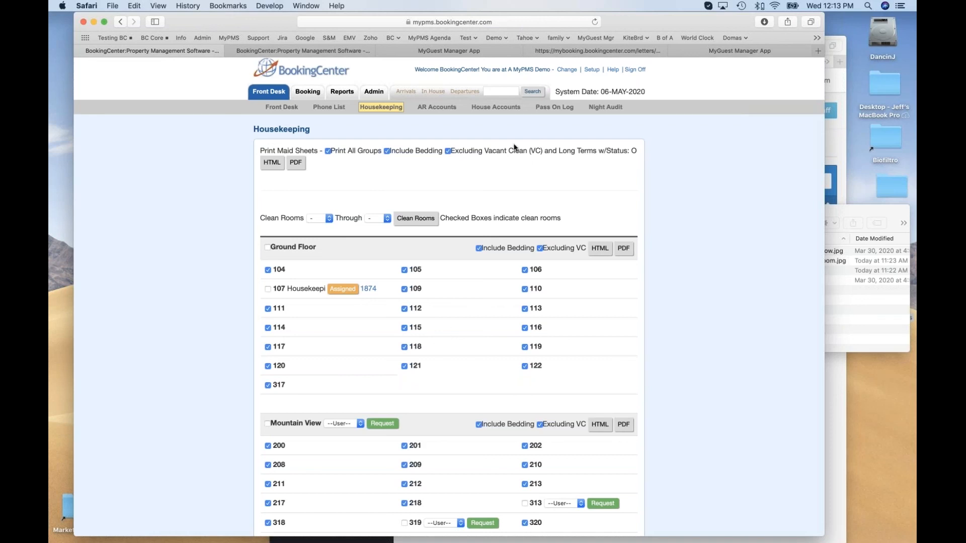
# Review the MyGuest Manager dashboard's pending requests and its seven-day closed and open housekeeping tables and charts by housekeeper.
pyautogui.click(472, 51)
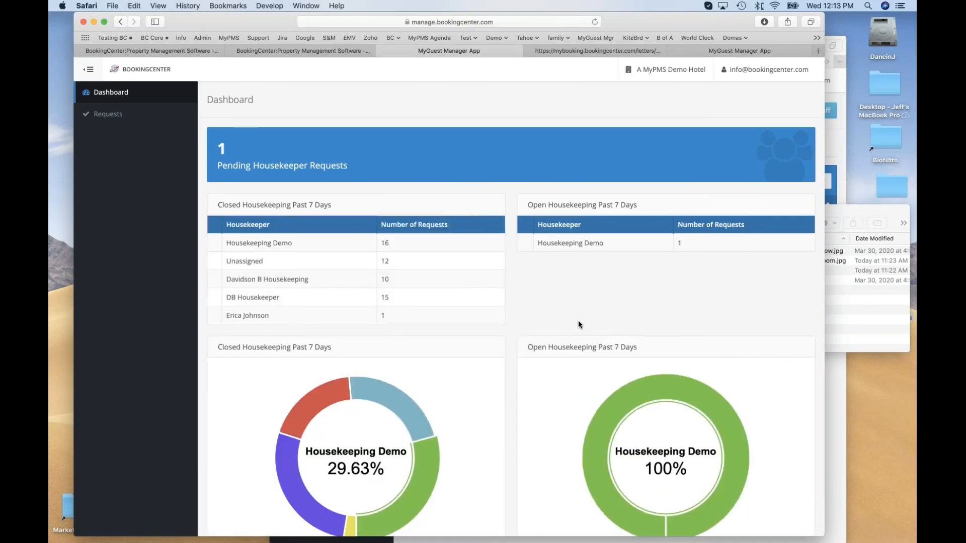
pyautogui.scroll(-1, 558, 328)
pyautogui.scroll(-1, 559, 332)
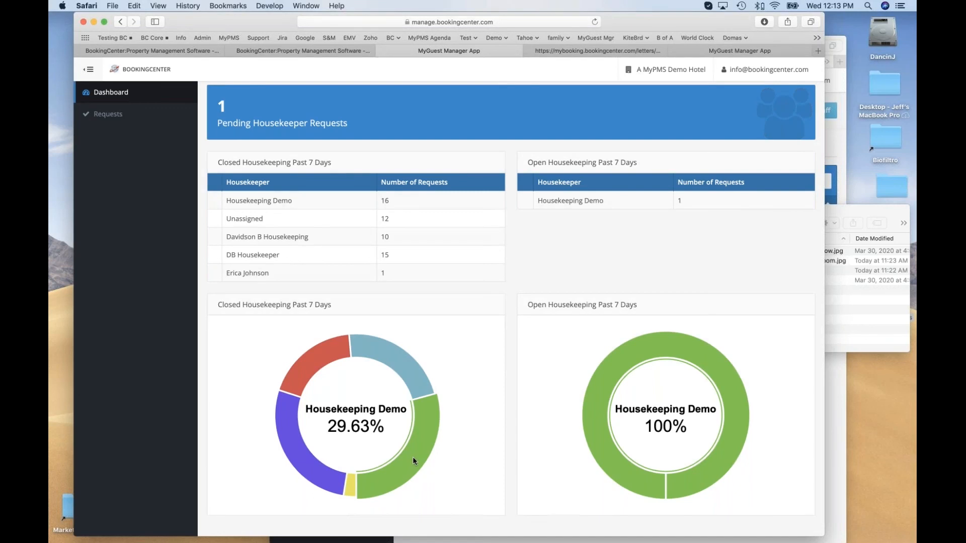
pyautogui.moveTo(310, 468)
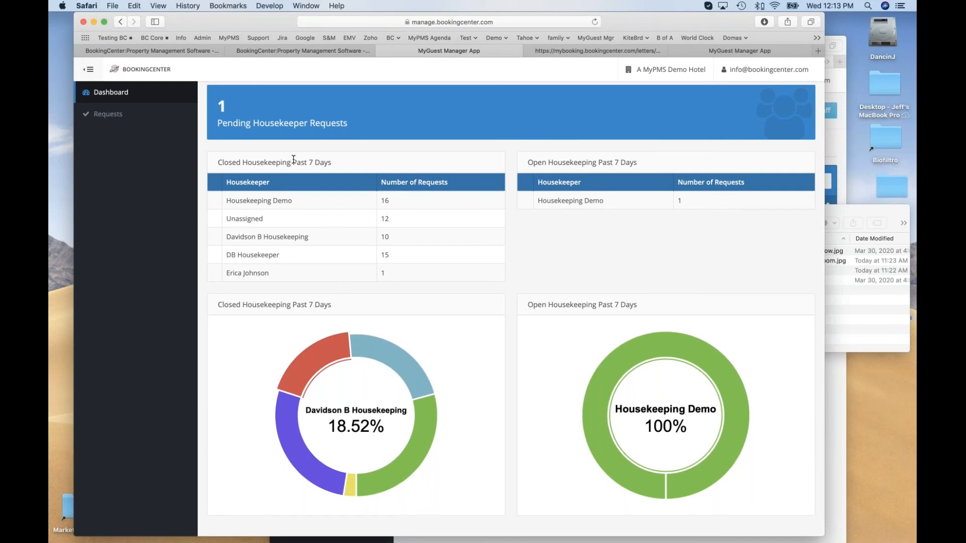
pyautogui.moveTo(293, 162); pyautogui.dragTo(340, 159)
pyautogui.moveTo(292, 200)
pyautogui.mouseDown()
pyautogui.moveTo(228, 199)
pyautogui.moveTo(288, 200)
pyautogui.mouseUp()
pyautogui.click(230, 200)
pyautogui.moveTo(232, 237); pyautogui.dragTo(262, 276)
pyautogui.click(725, 289)
pyautogui.scroll(1, 693, 388)
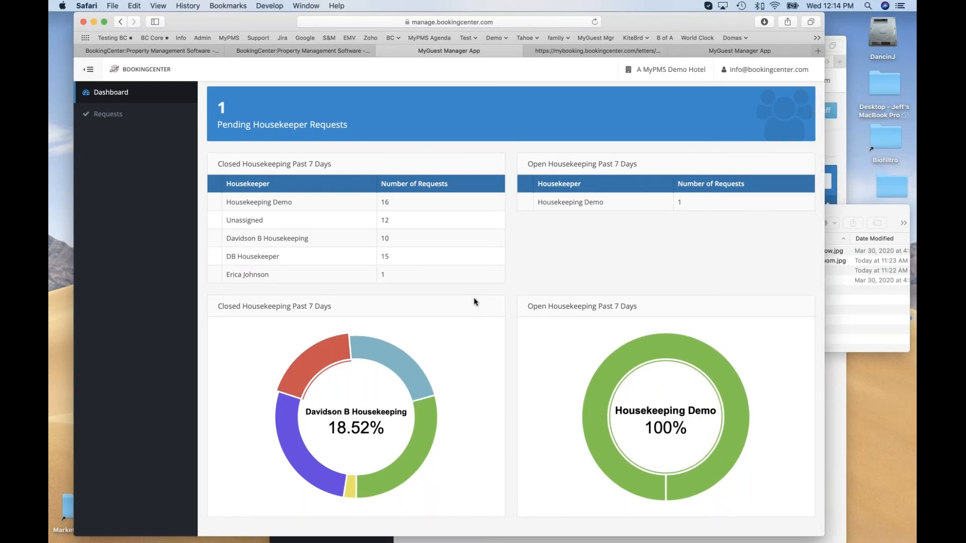
pyautogui.moveTo(391, 352)
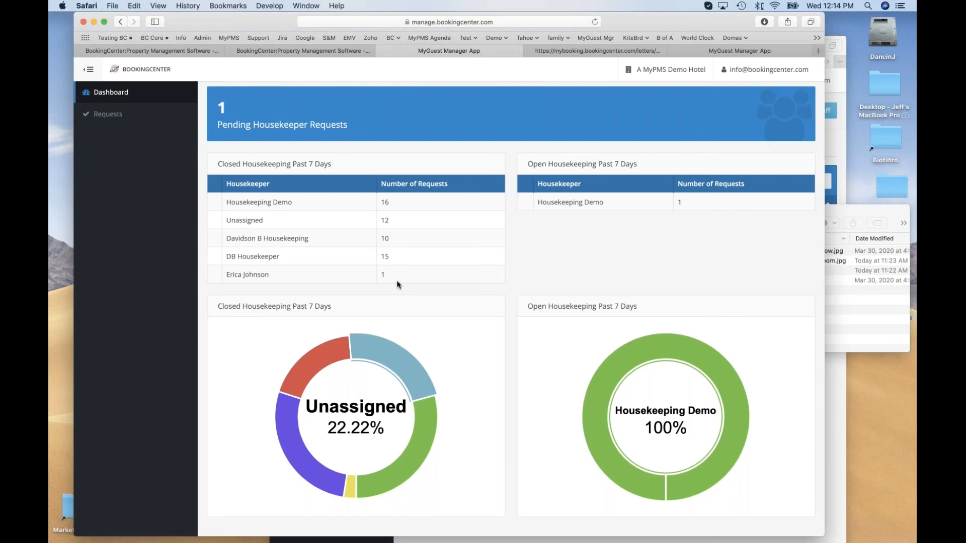
# On the BookingCenter housekeeping page, request cleaning of Mountain View room 319 with DB Housekeeper's user account assigned.
pyautogui.click(315, 52)
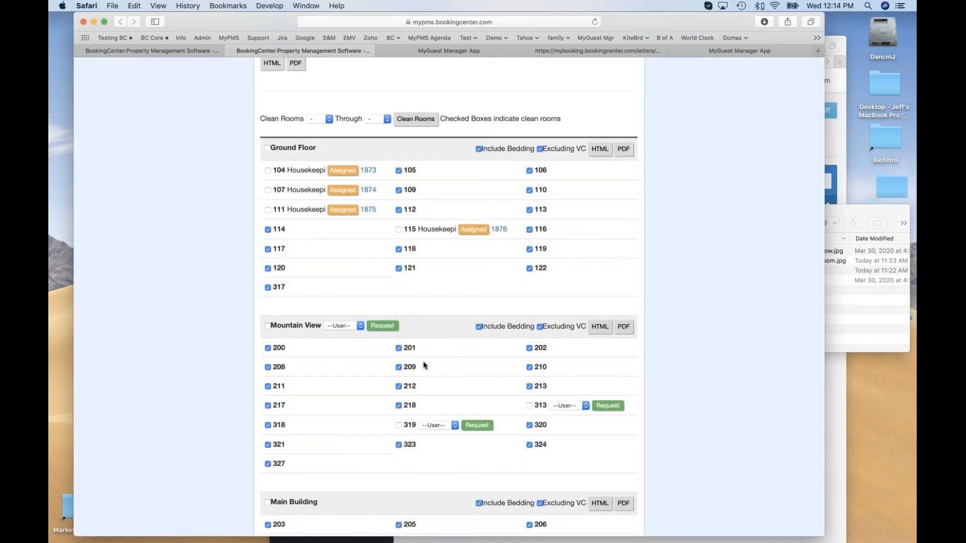
pyautogui.click(439, 426)
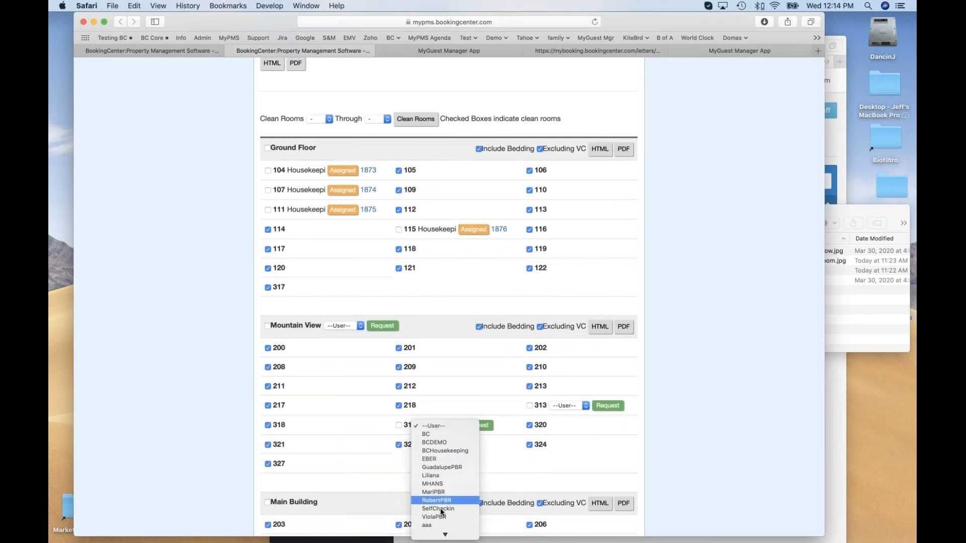
pyautogui.scroll(-4, 442, 487)
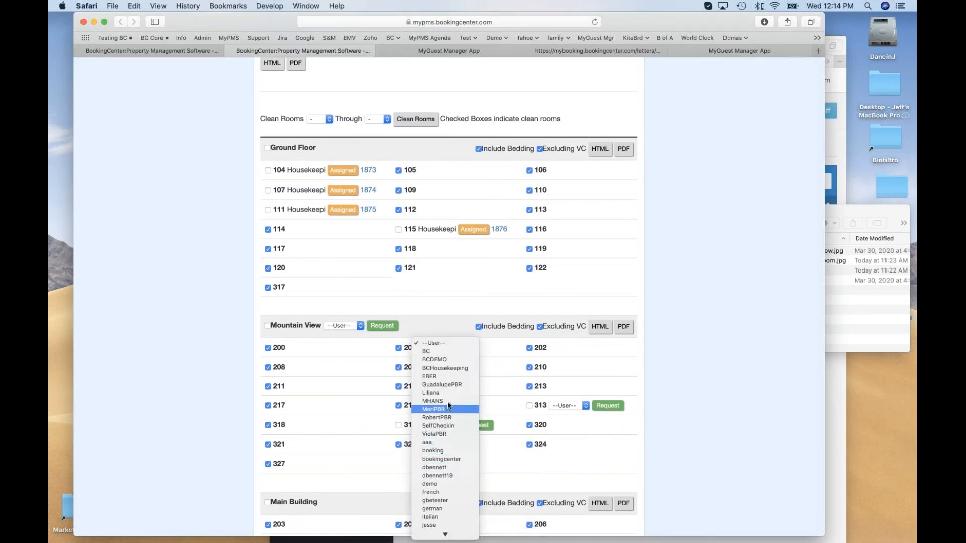
pyautogui.click(445, 468)
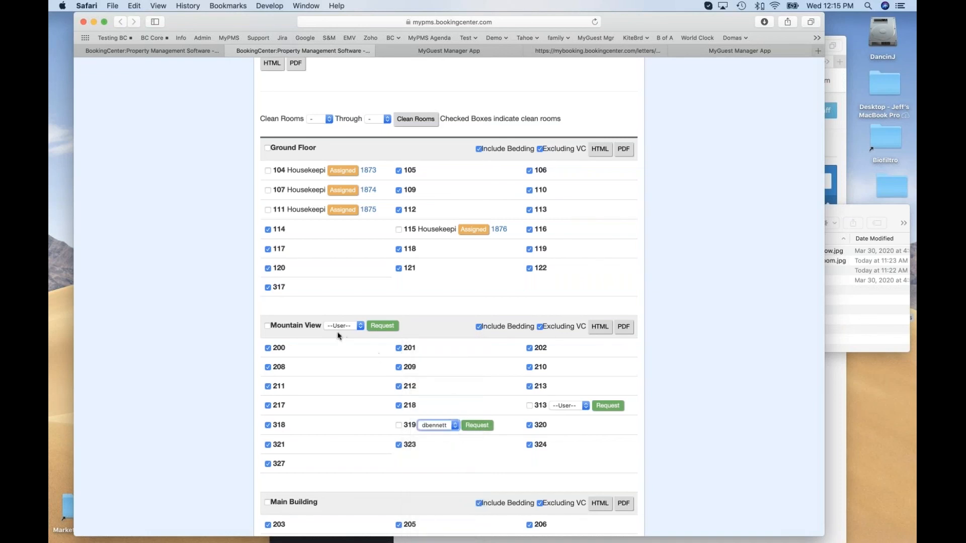
pyautogui.click(478, 427)
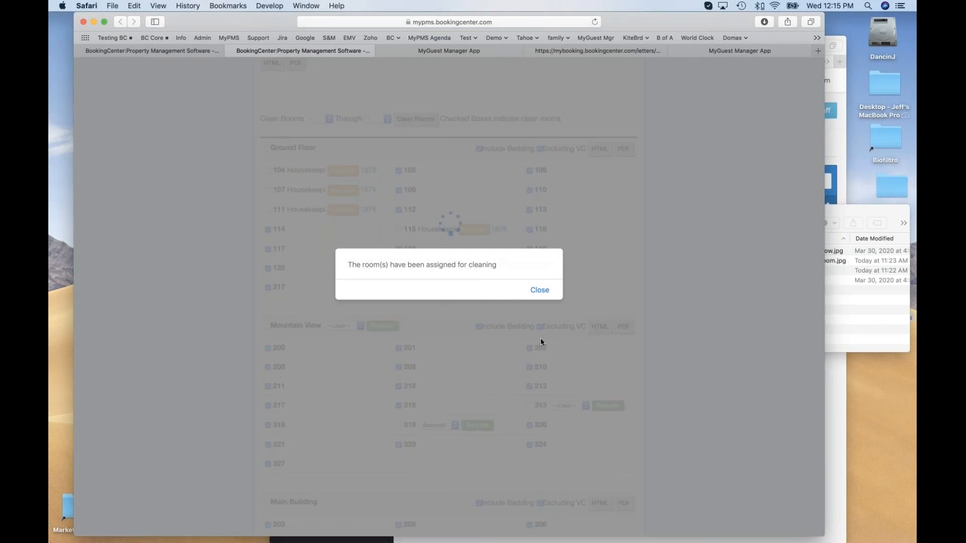
pyautogui.click(540, 292)
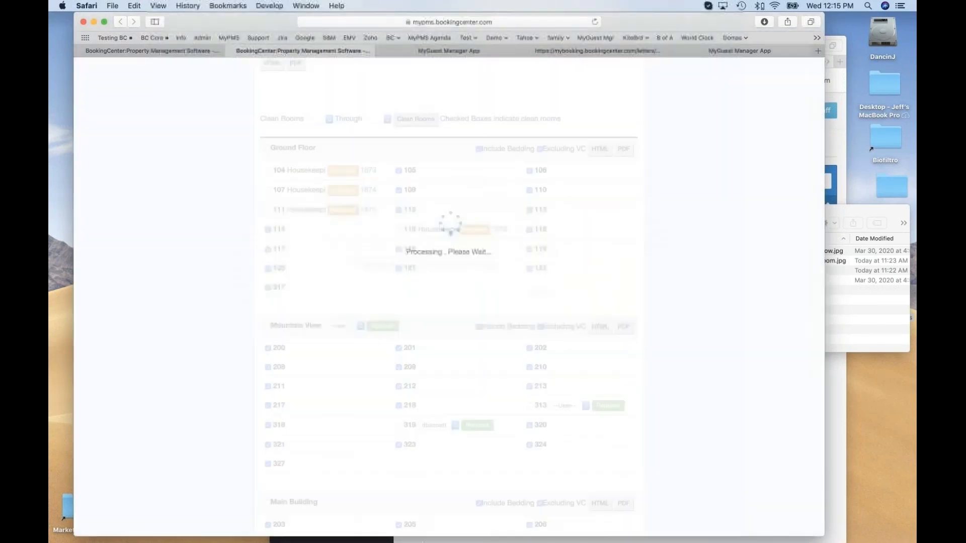
# Check the open requests in MyGuest Manager in Firefox, and return to the BookingCenter housekeeping page in Safari.
pyautogui.moveTo(356, 542)
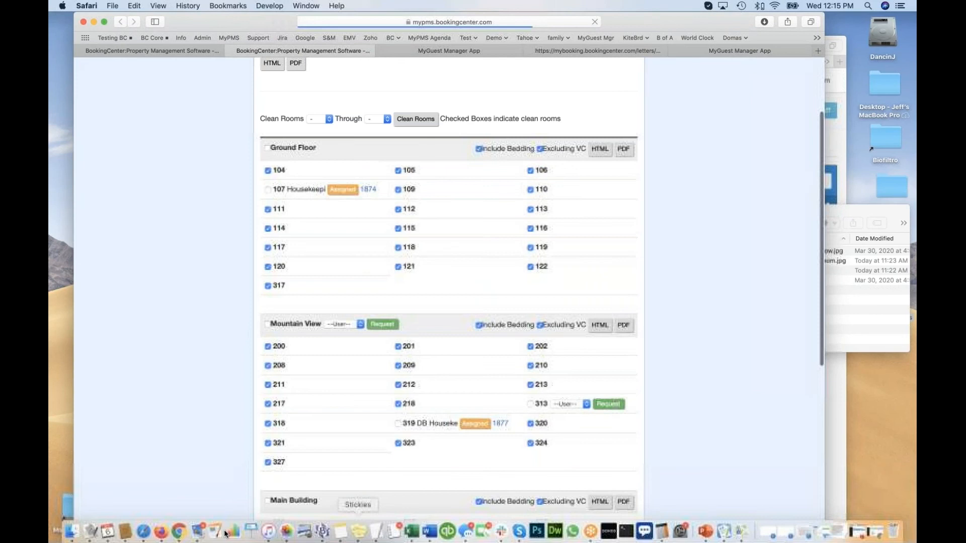
pyautogui.click(162, 531)
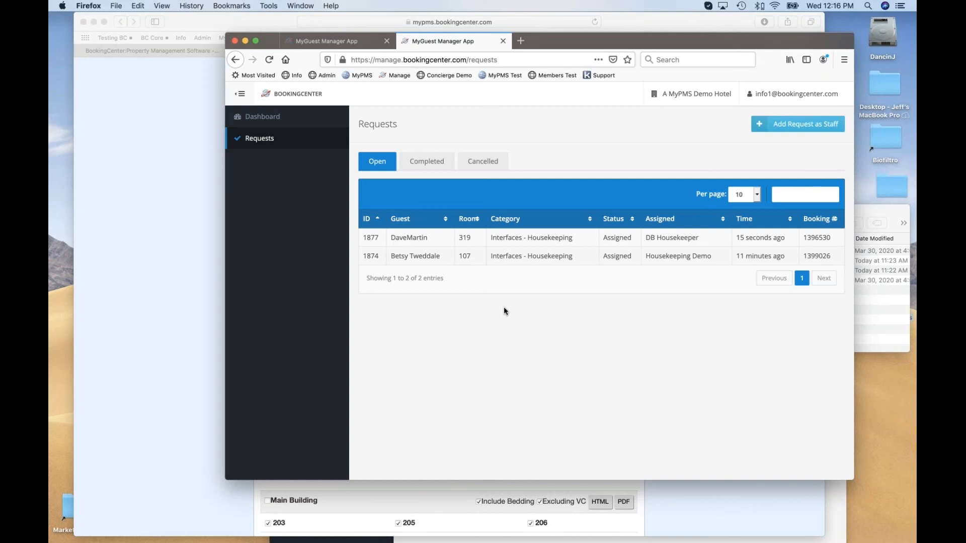
pyautogui.click(172, 175)
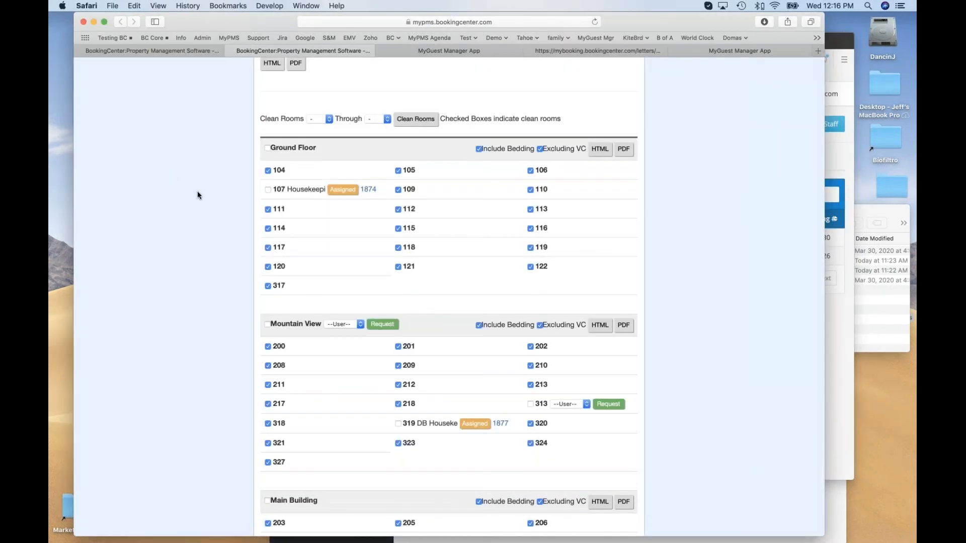